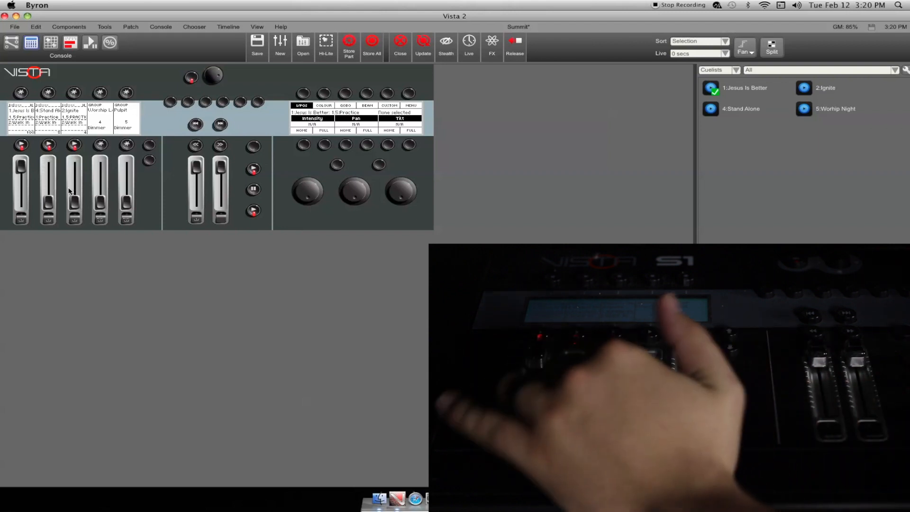
# In the playback view, play the Practice, Walk In, Intro Video and Welcome cues of the Jesus Is Better cuelist in order
pyautogui.click(90, 44)
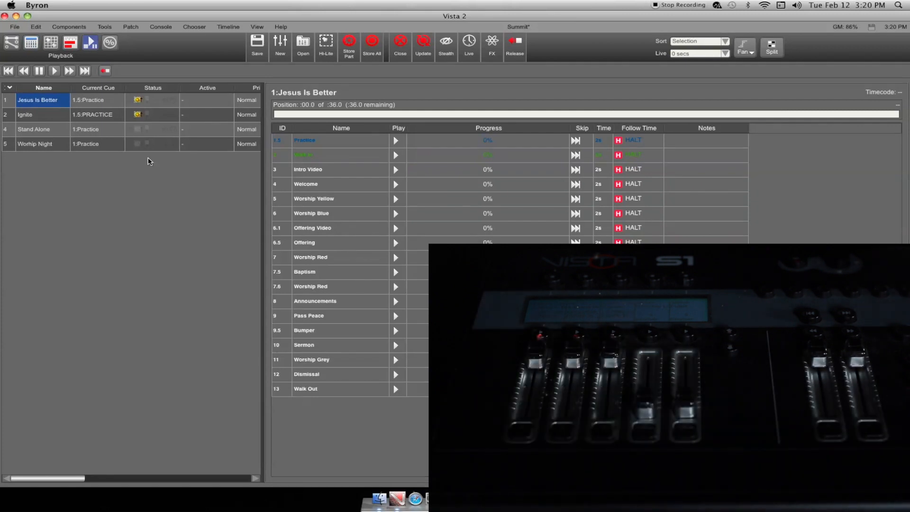
pyautogui.click(31, 44)
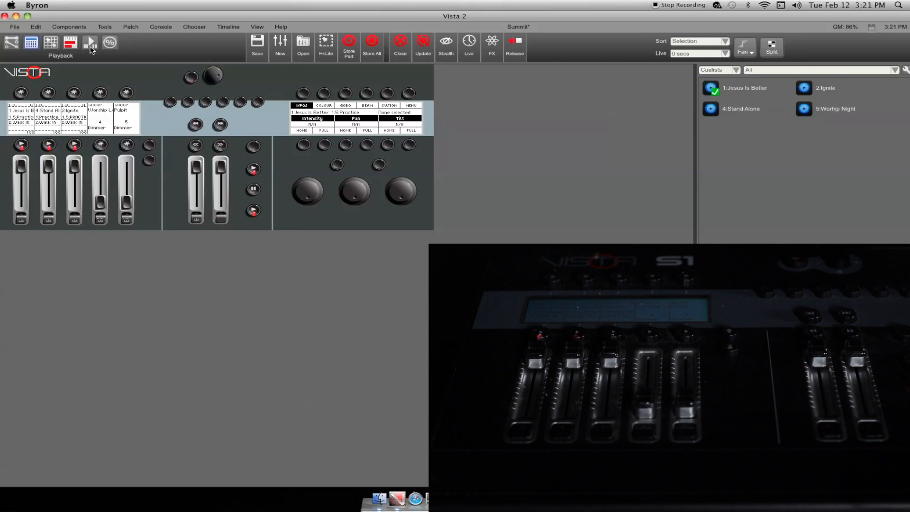
pyautogui.click(92, 48)
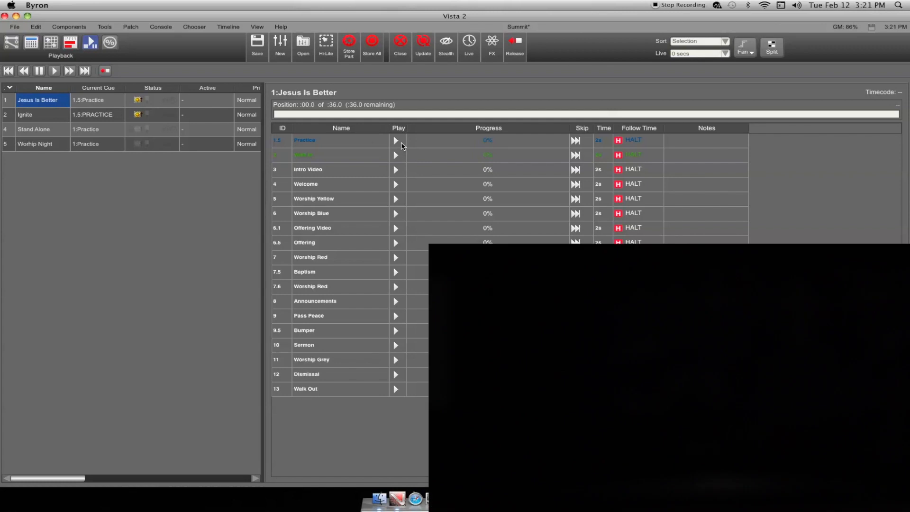
pyautogui.click(395, 141)
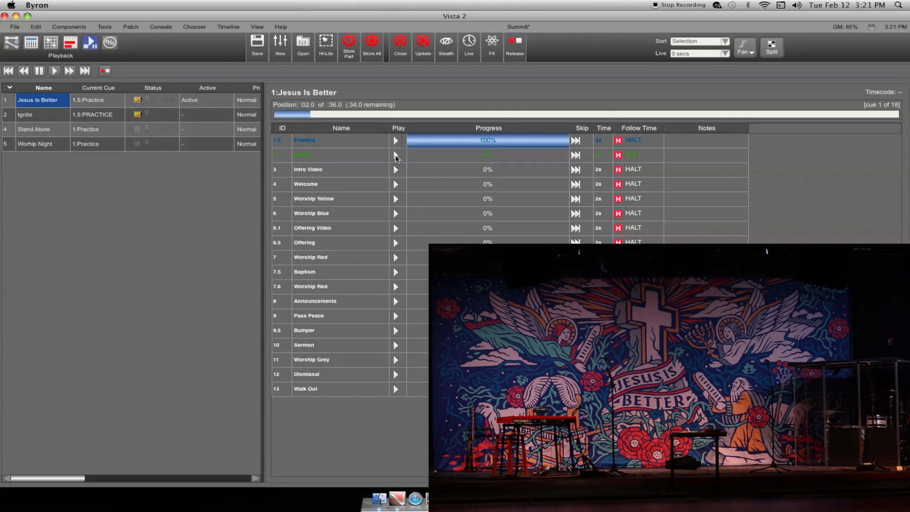
pyautogui.click(395, 155)
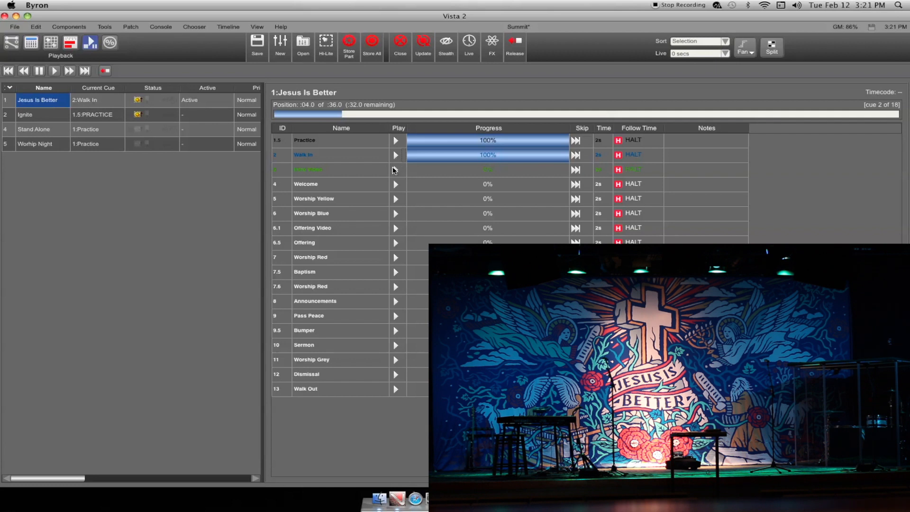
pyautogui.click(394, 169)
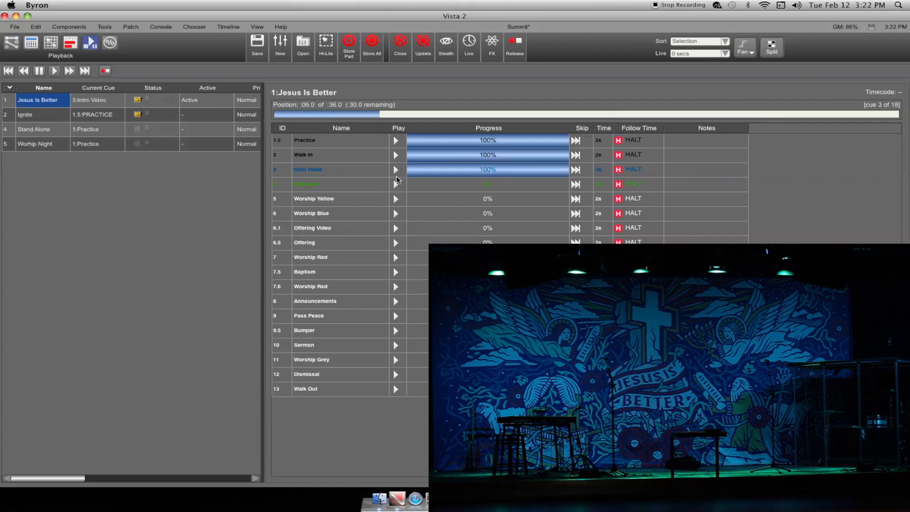
pyautogui.click(396, 186)
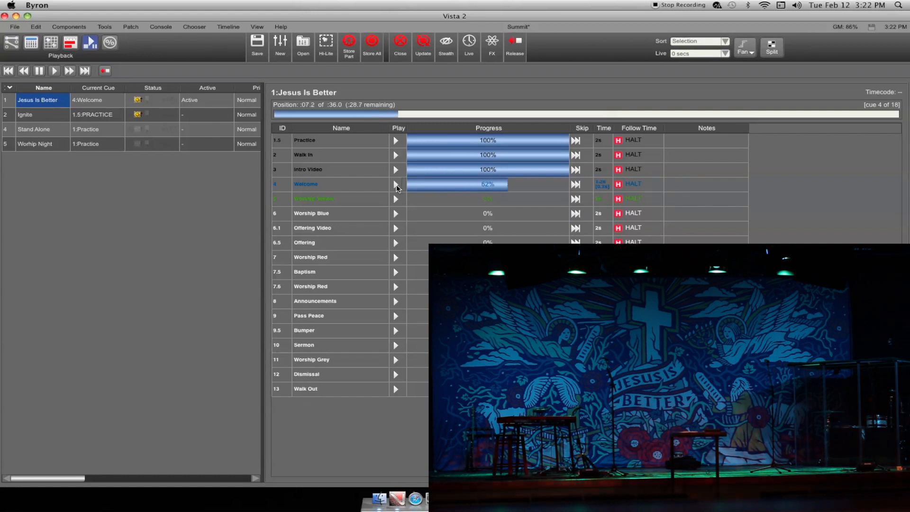
# Play the Worship Yellow, Worship Blue, Offering Video and Offering cues one after another
pyautogui.click(396, 198)
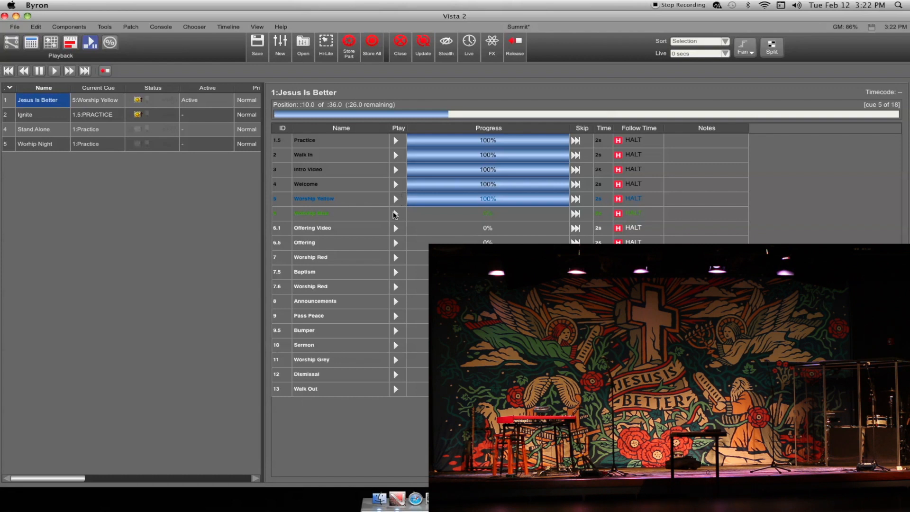
pyautogui.click(392, 216)
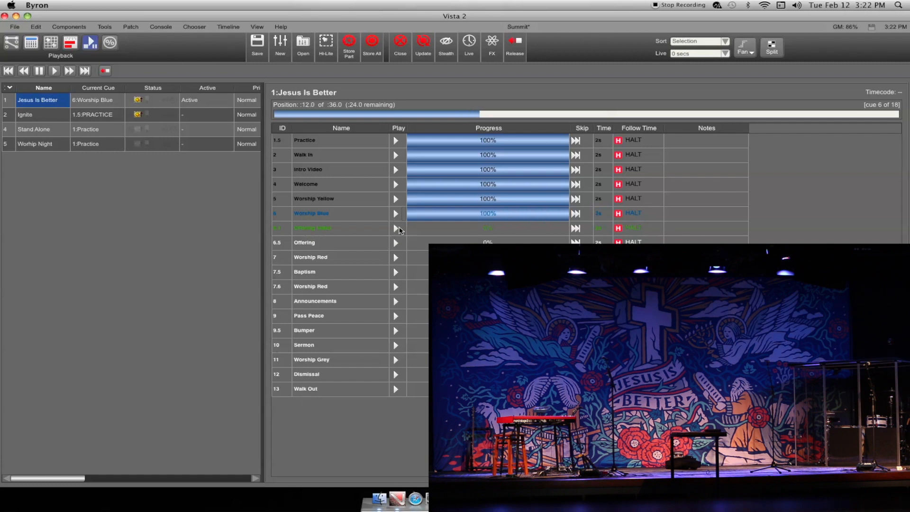
pyautogui.click(399, 229)
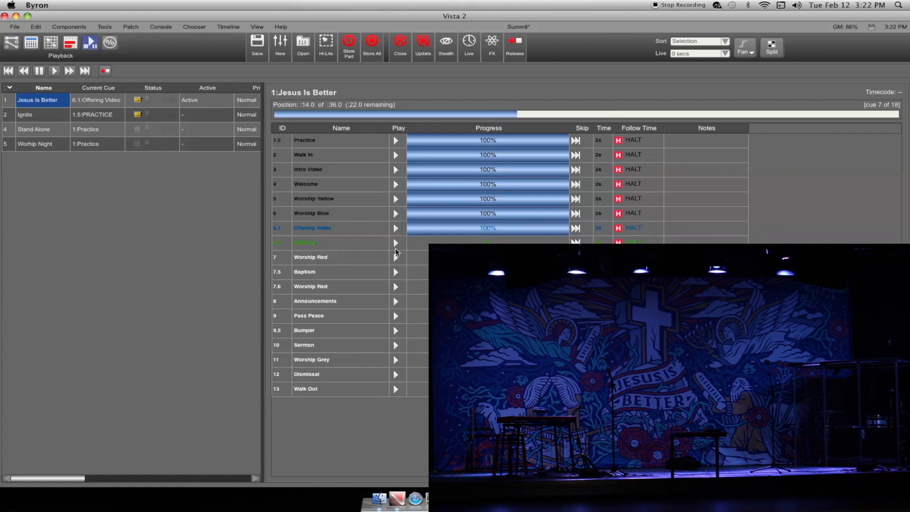
pyautogui.click(396, 243)
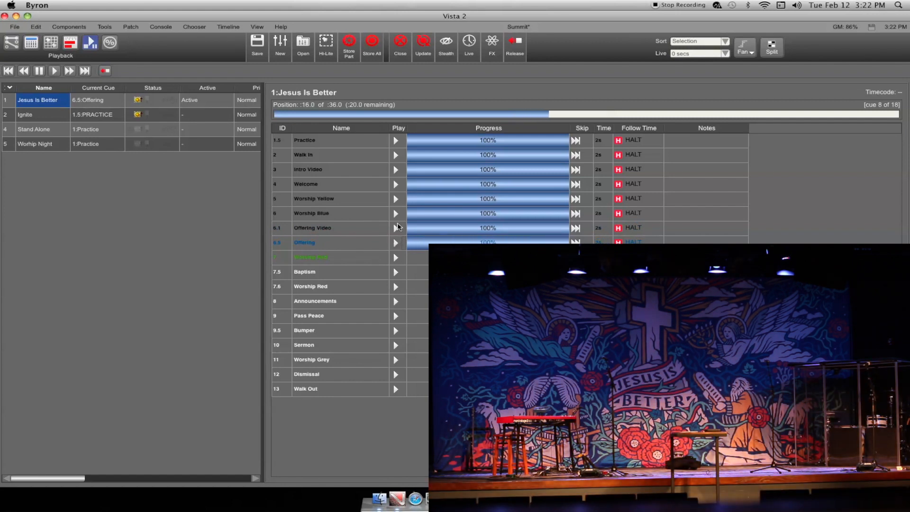
# Jump out of order among the Worship Blue, Worship Red, Intro Video, Offering and Offering Video cues, ending on Worship Blue
pyautogui.click(396, 214)
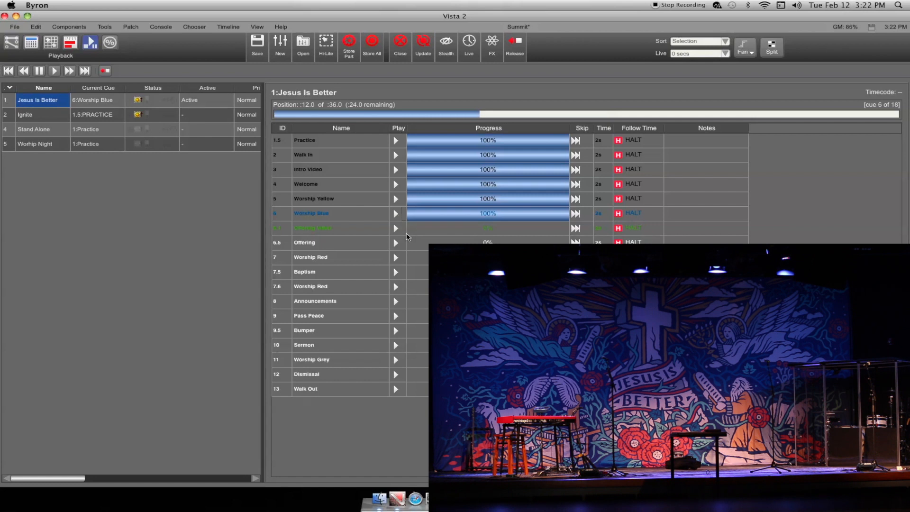
pyautogui.click(397, 259)
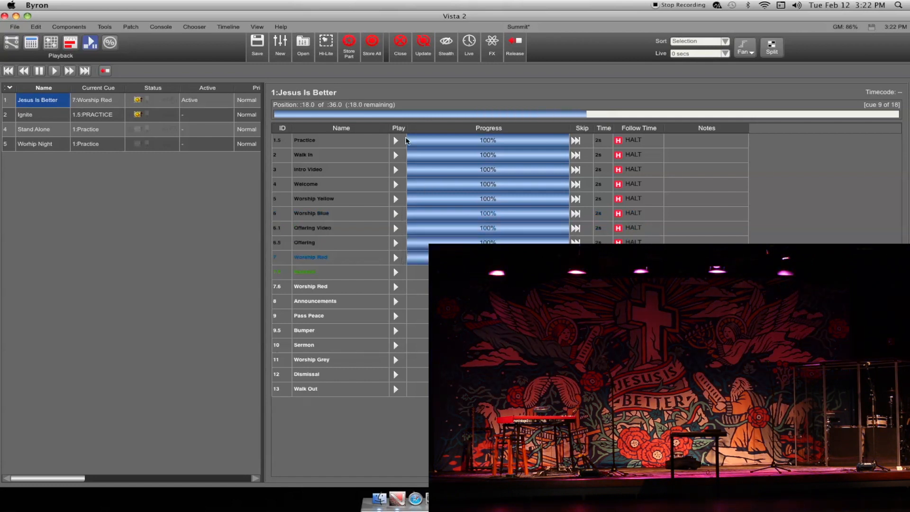
pyautogui.click(396, 170)
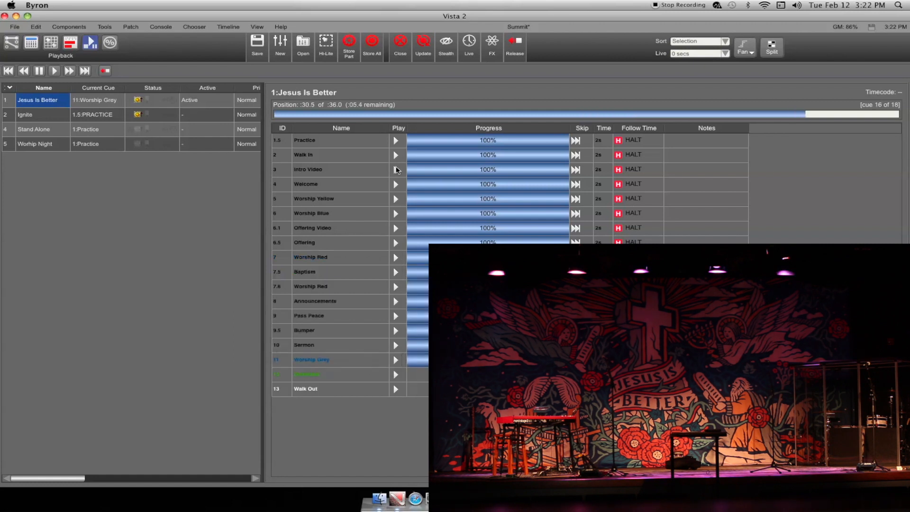
pyautogui.click(396, 242)
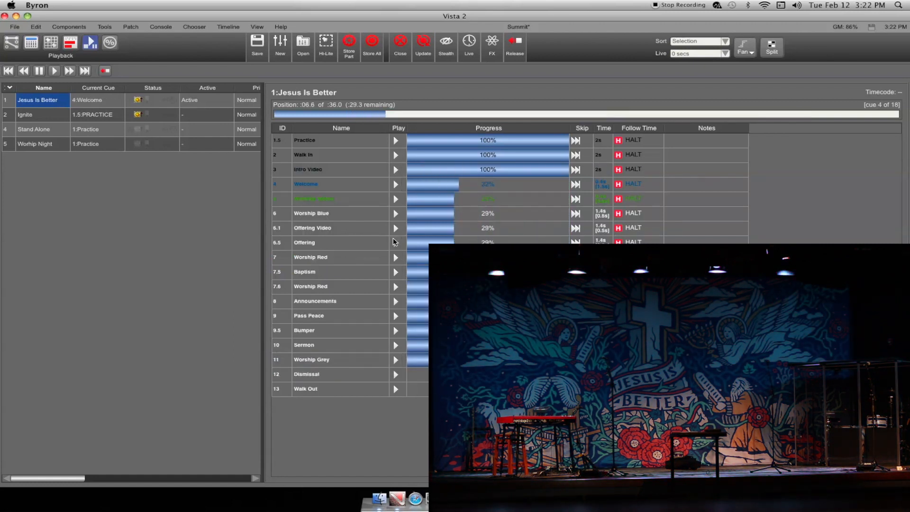
pyautogui.click(396, 227)
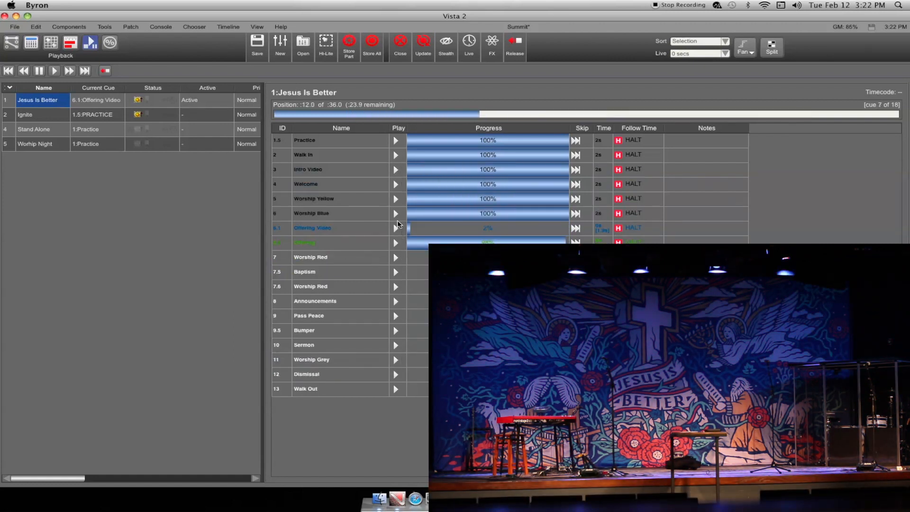
pyautogui.click(396, 214)
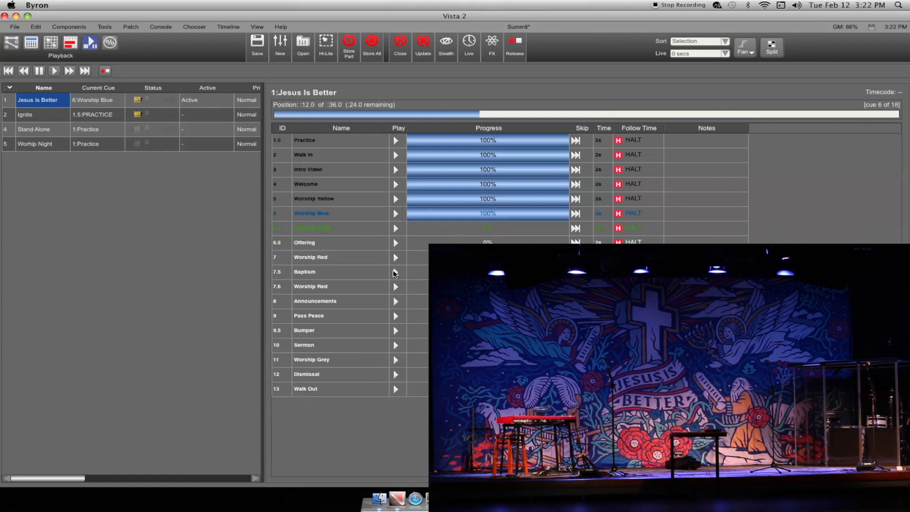
# Play cues 7 Worship Red, 7.5 Baptism, 7.6 Worship Red and 8 Announcements, go back to 7.6, and replay Announcements
pyautogui.click(395, 263)
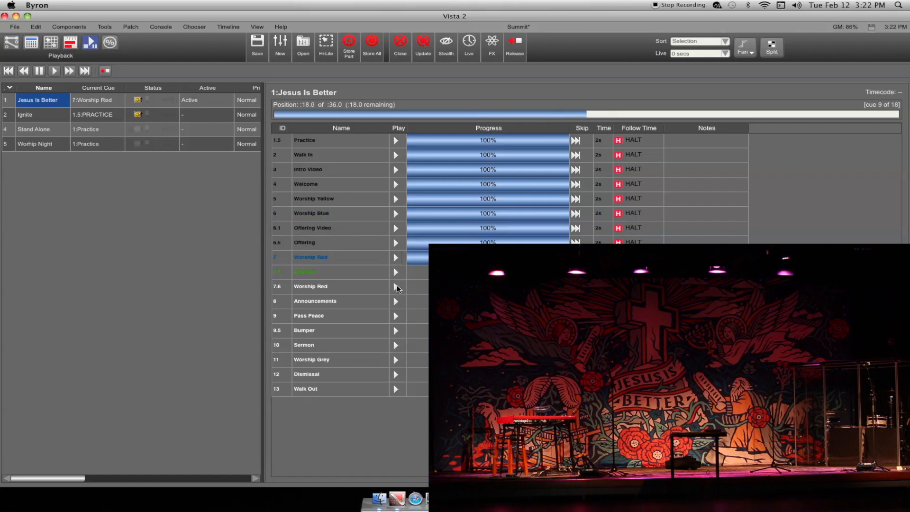
pyautogui.click(395, 272)
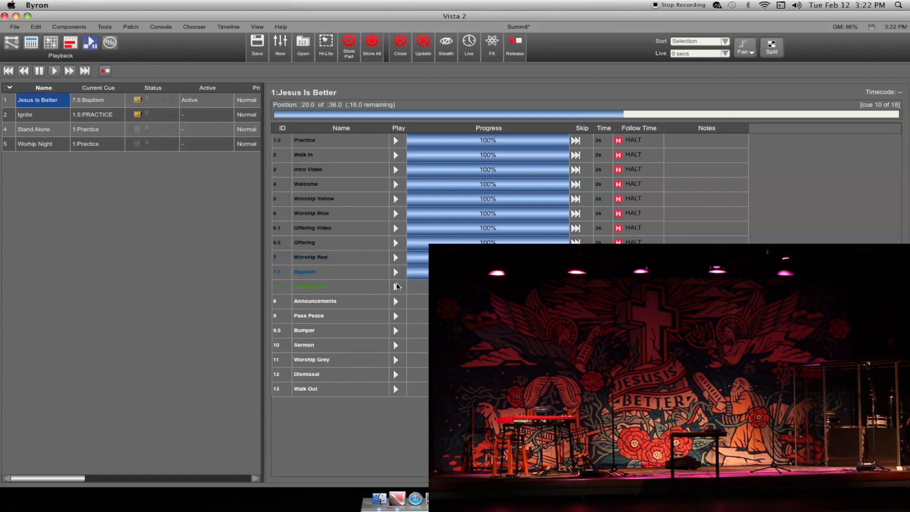
pyautogui.click(396, 286)
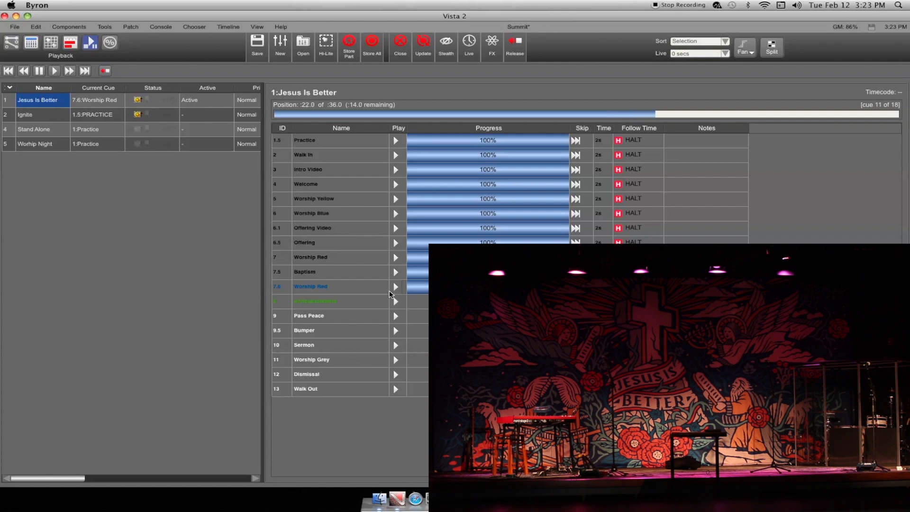
pyautogui.click(394, 300)
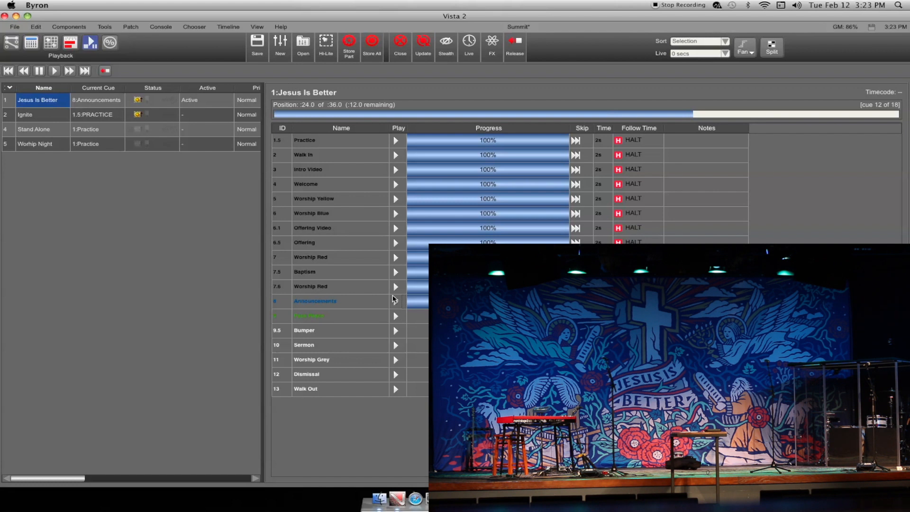
pyautogui.click(399, 288)
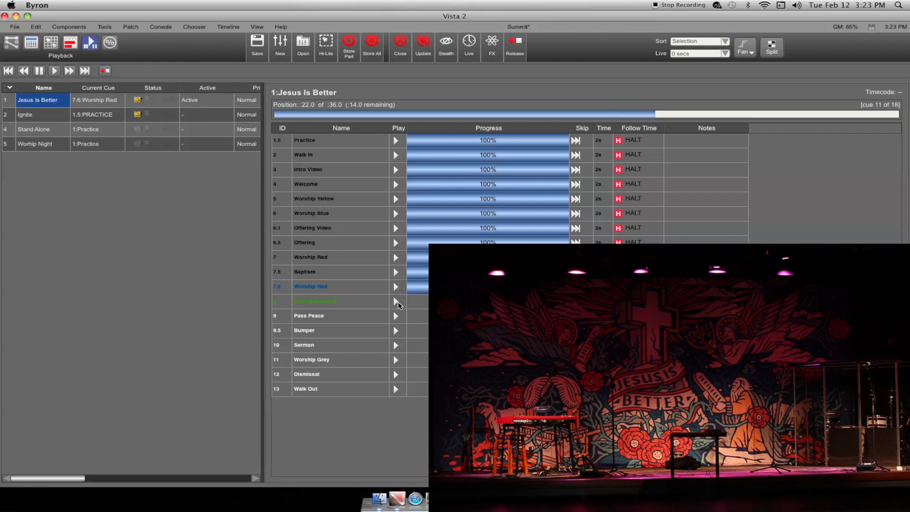
pyautogui.click(397, 302)
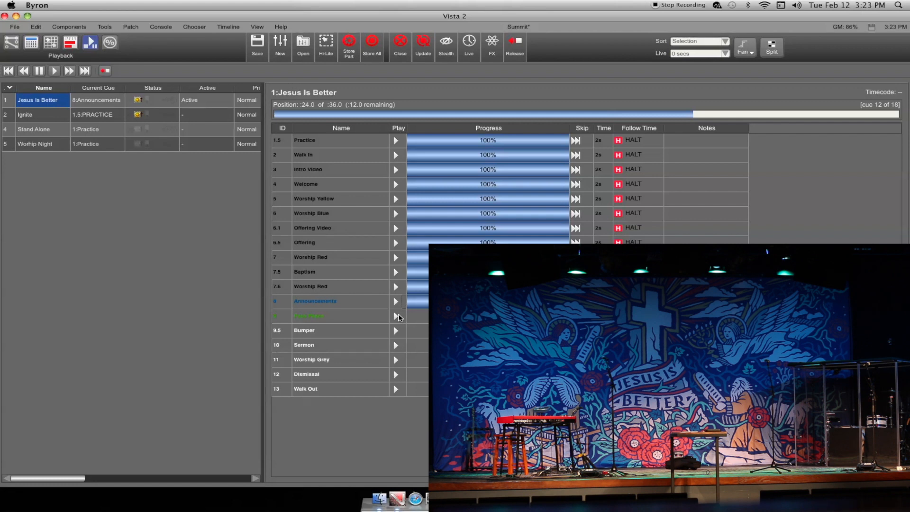
# Play the Pass Peace, Bumper, Sermon, Worship Grey, Dismissal and Walk Out cues in order to finish the cuelist
pyautogui.click(397, 316)
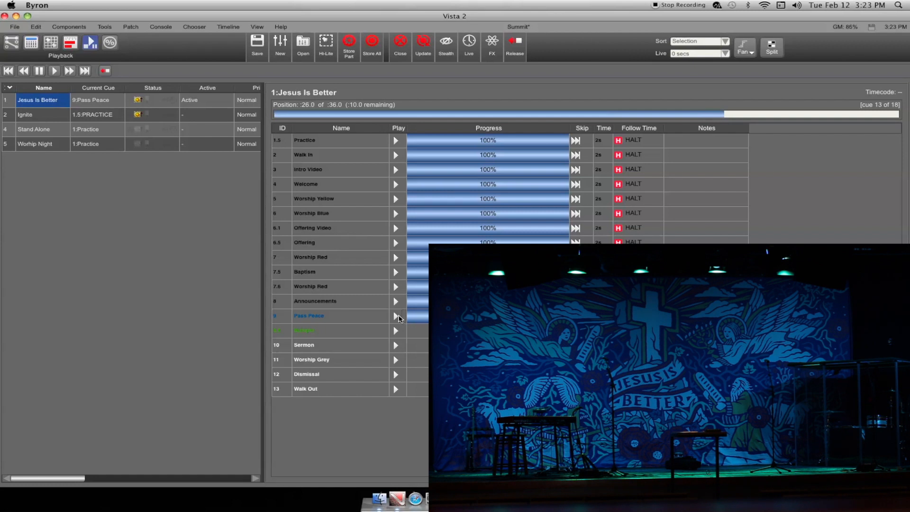
pyautogui.click(396, 331)
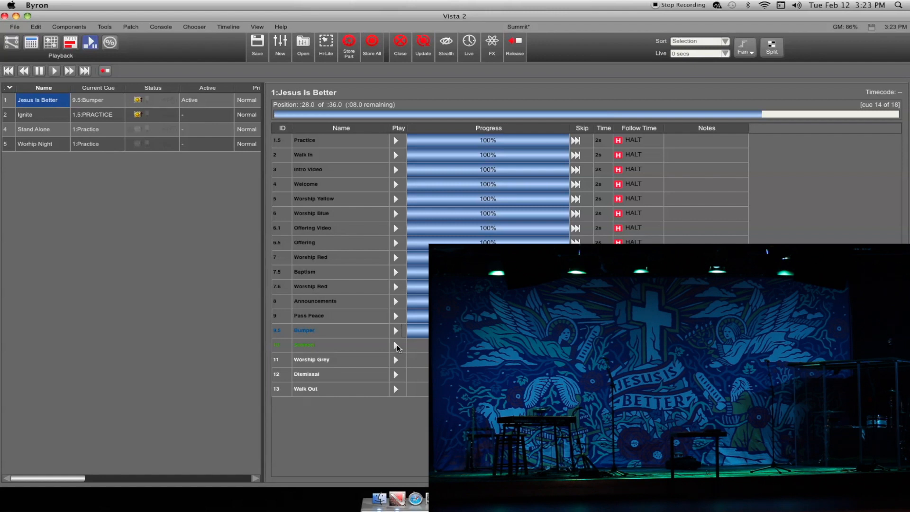
pyautogui.click(396, 346)
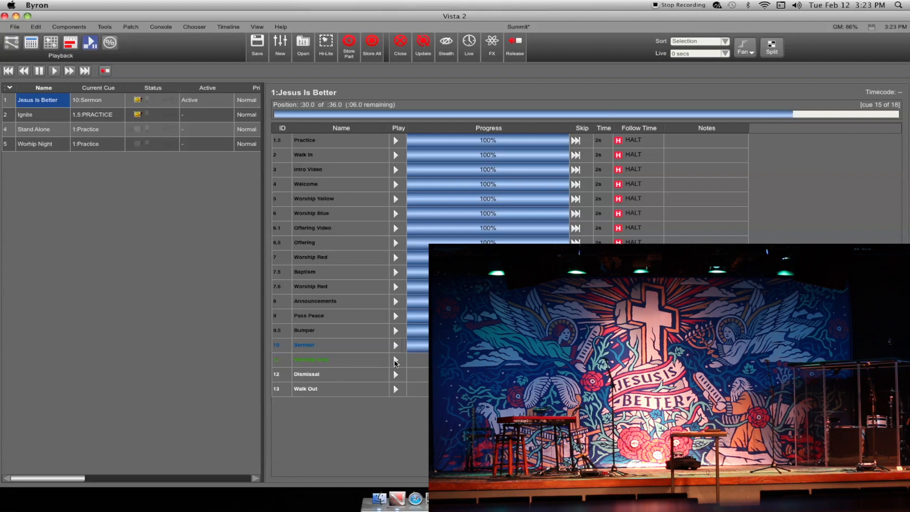
pyautogui.click(396, 360)
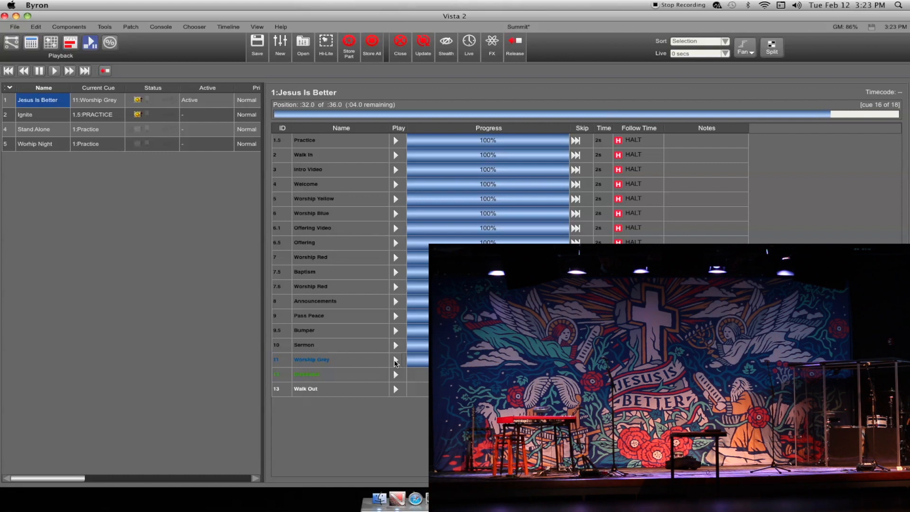
pyautogui.click(395, 374)
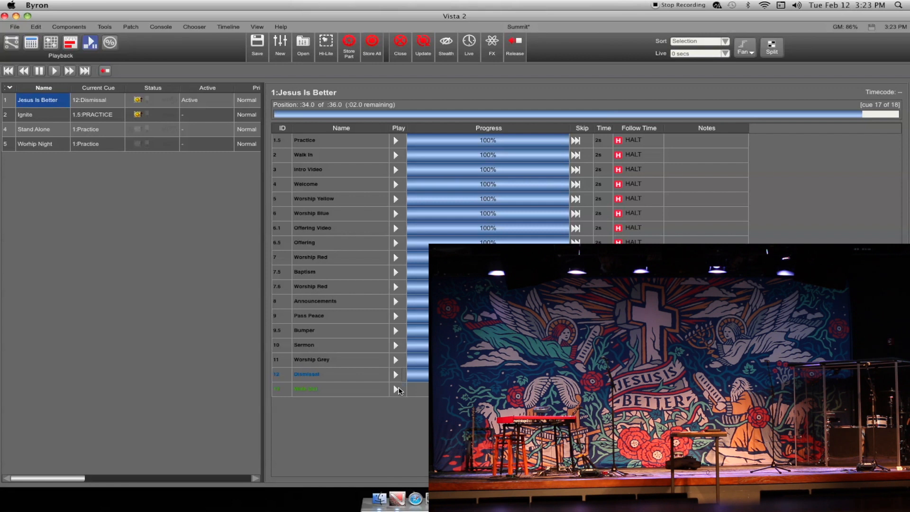
pyautogui.click(396, 388)
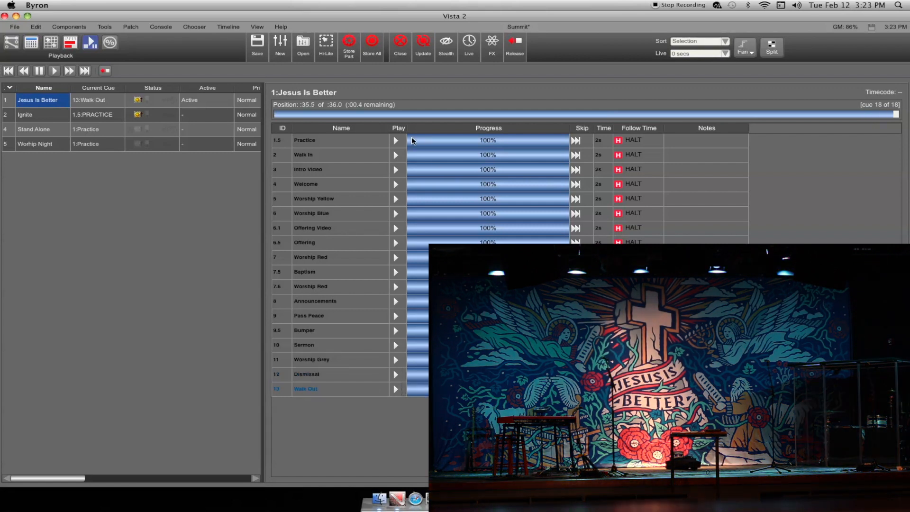
# Play the Walk In cue again and check the cuelist in the console view before returning to the playback view
pyautogui.click(397, 154)
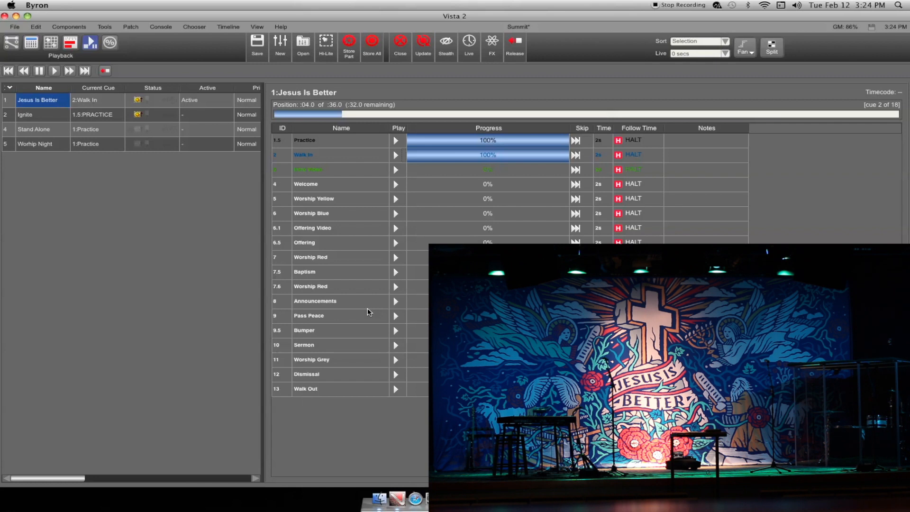
pyautogui.click(36, 43)
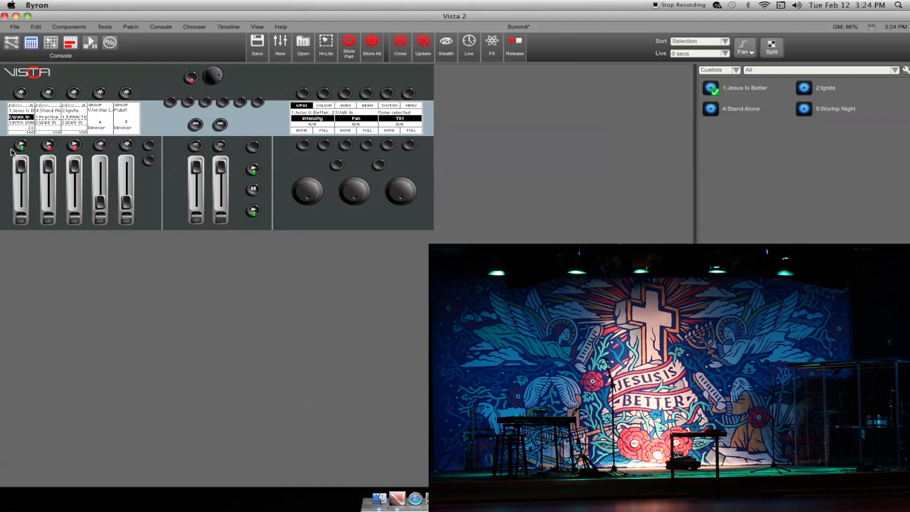
pyautogui.click(90, 42)
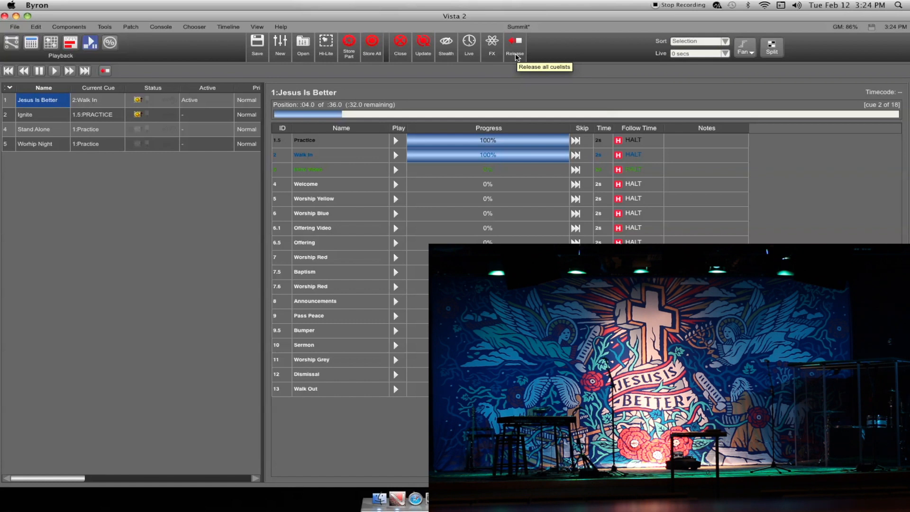
# Release all cuelists and select the Ignite cuelist, finishing in the console view
pyautogui.click(515, 47)
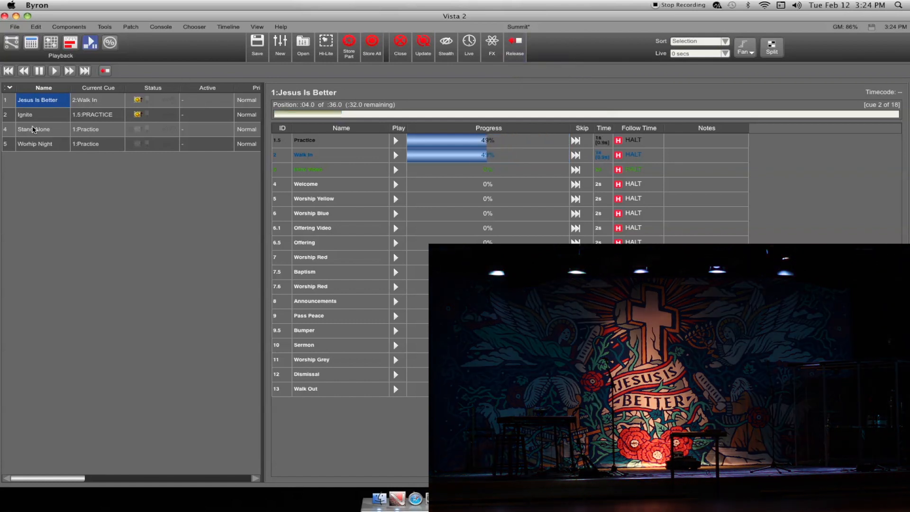
pyautogui.click(161, 116)
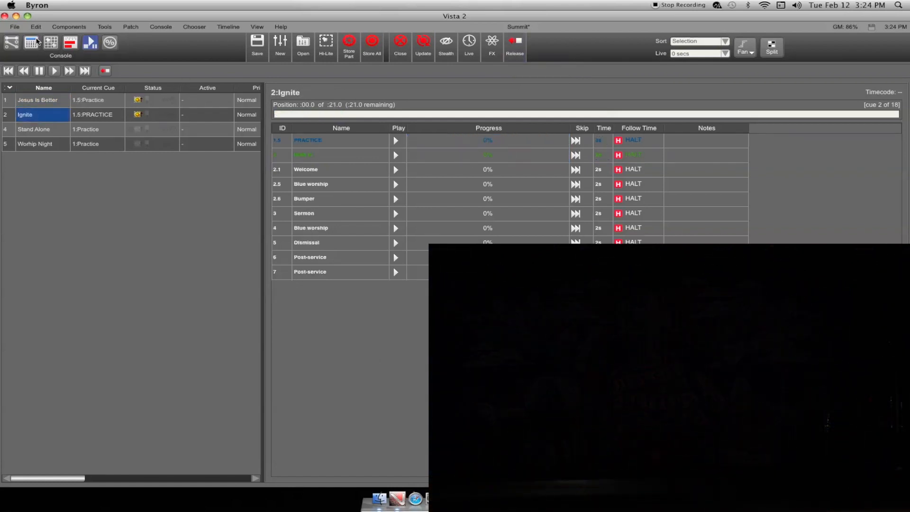
pyautogui.click(36, 46)
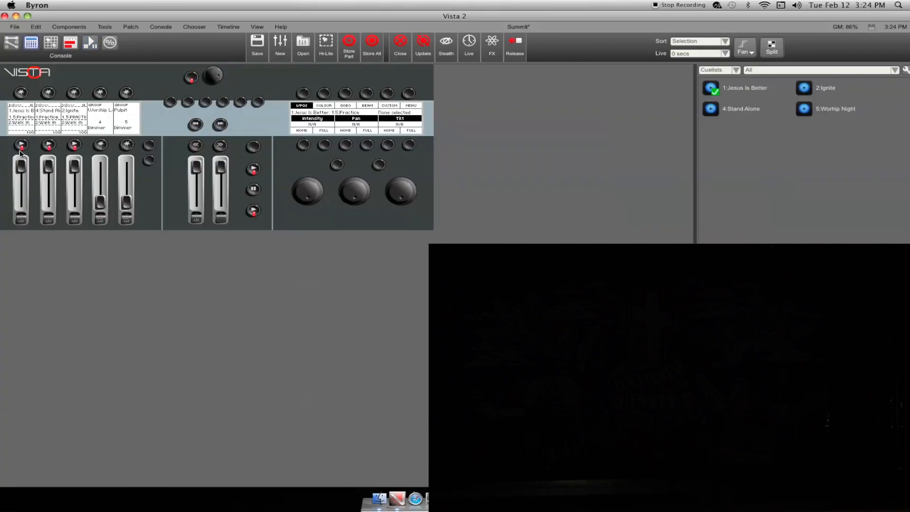
# Play the Ignite cuelist's Practice cue from the playback view and check it in the console view
pyautogui.click(91, 43)
pyautogui.click(402, 141)
pyautogui.click(33, 45)
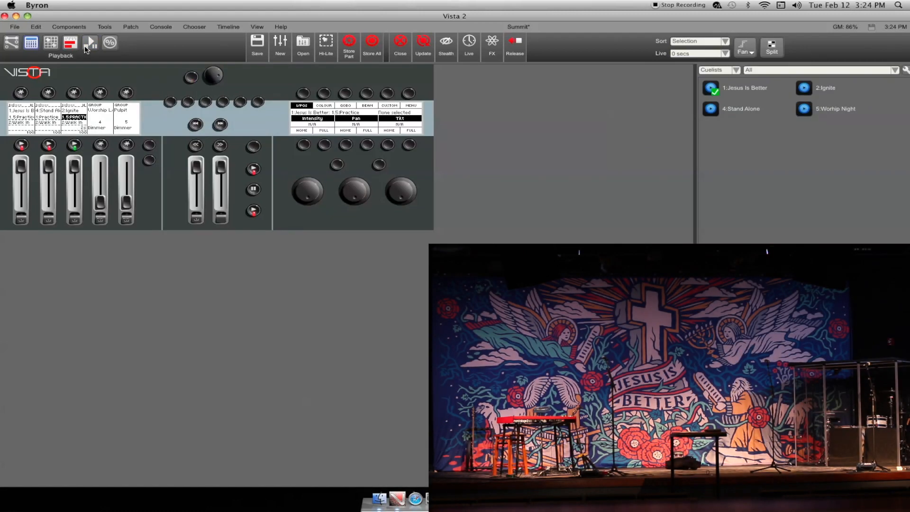
# Return to the playback view, select the Jesus Is Better cuelist and release all cuelists
pyautogui.click(85, 46)
pyautogui.click(52, 102)
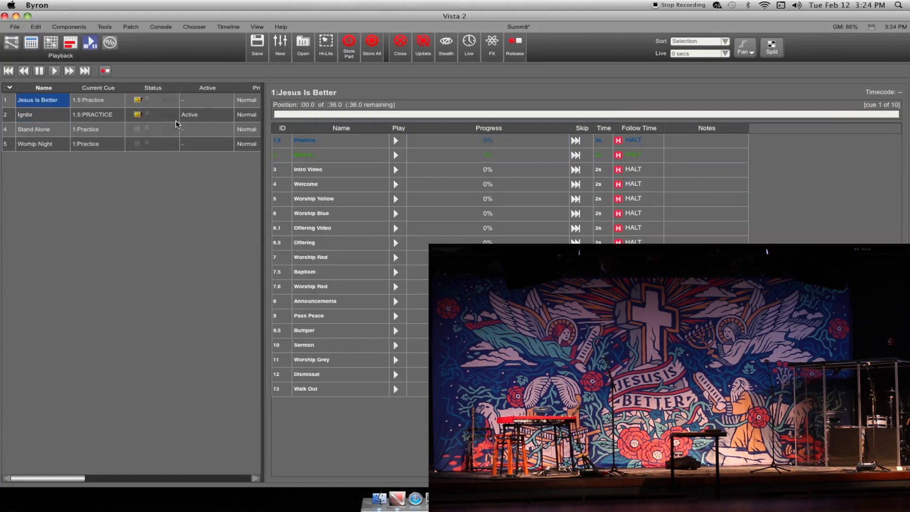
pyautogui.click(516, 47)
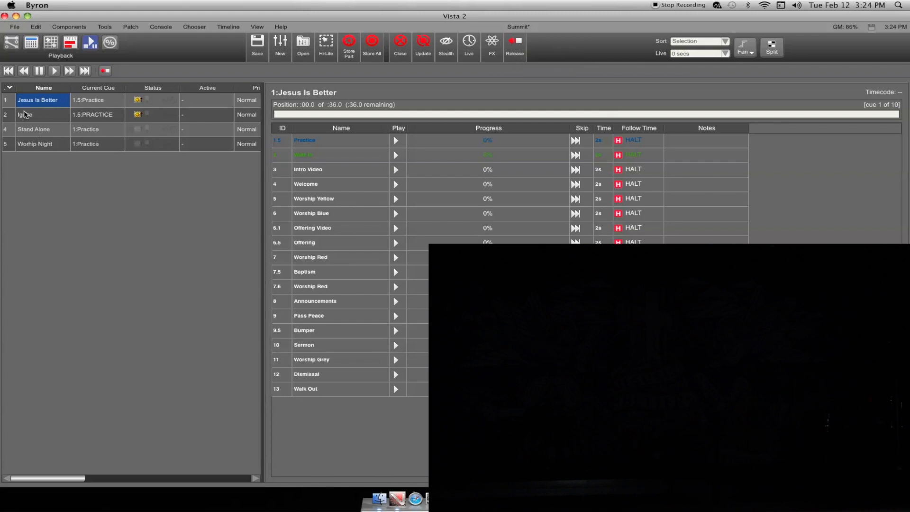
# Look through the Ignite, Stand Alone and Worhip Night cuelists in the playback view
pyautogui.click(25, 115)
pyautogui.click(29, 130)
pyautogui.click(29, 148)
# Play the Practice cue of the Jesus Is Better cuelist and the Bumper cue of the Ignite cuelist together
pyautogui.click(45, 101)
pyautogui.click(396, 141)
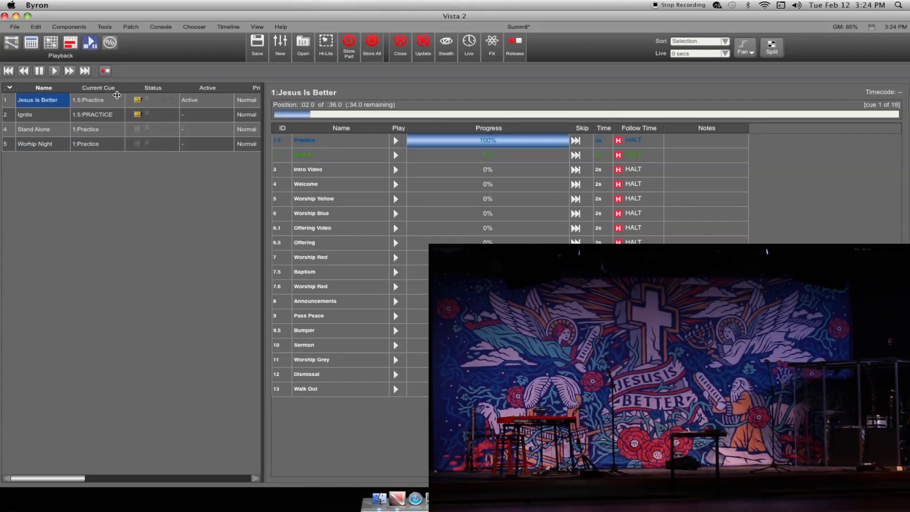
pyautogui.click(32, 117)
pyautogui.click(395, 199)
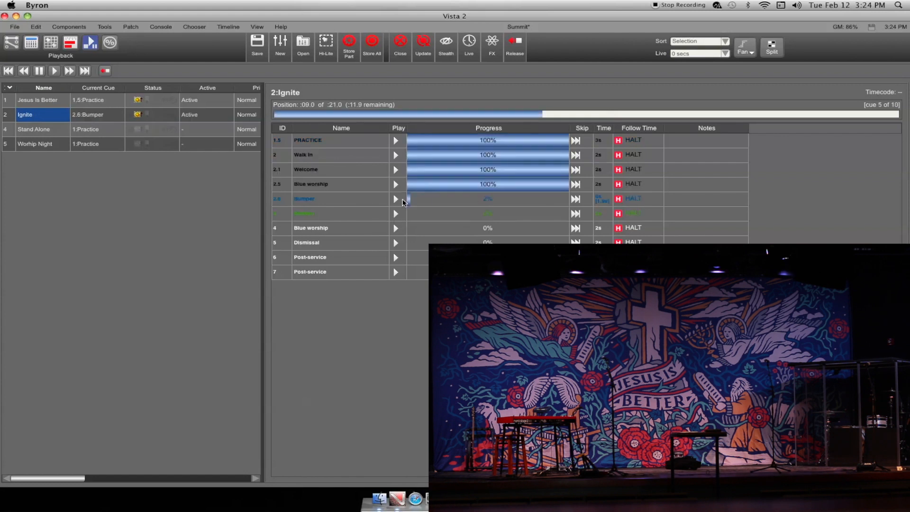
# Release only the Jesus Is Better cuelist, check Ignite, and release all cuelists with Jesus Is Better selected
pyautogui.click(55, 104)
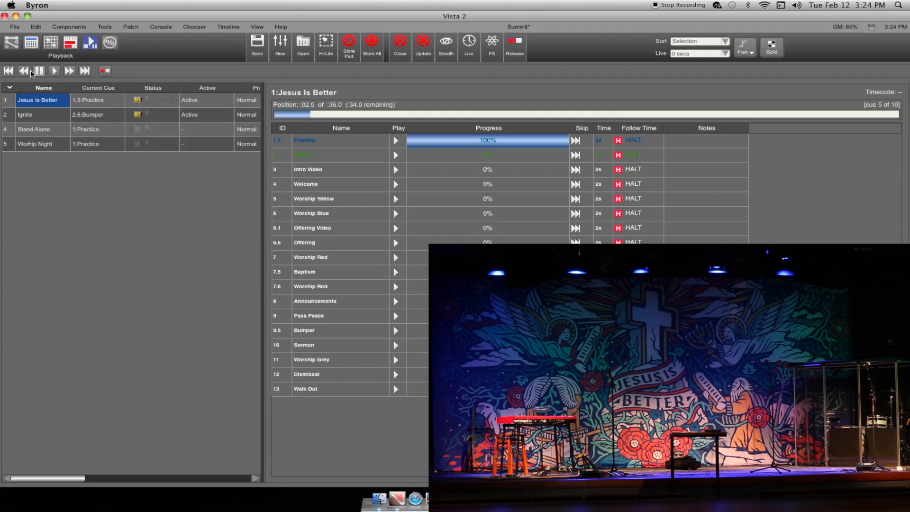
pyautogui.click(108, 72)
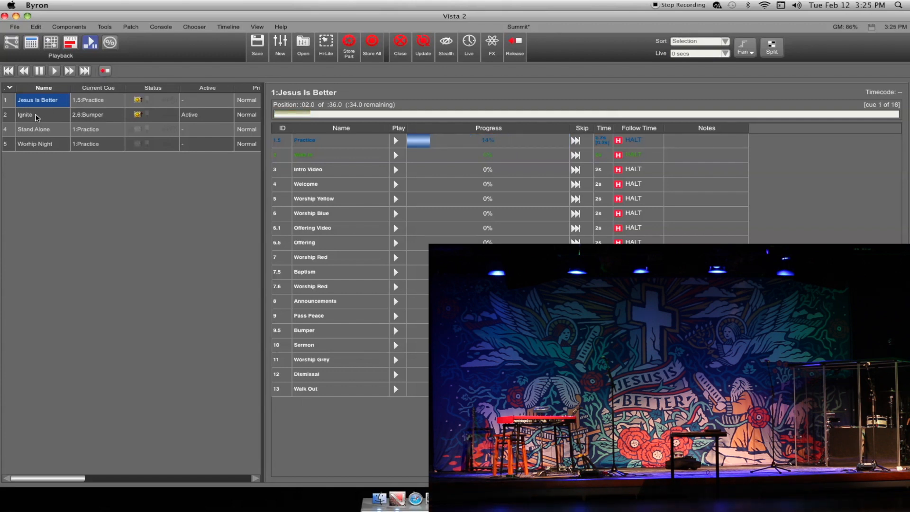
pyautogui.click(37, 116)
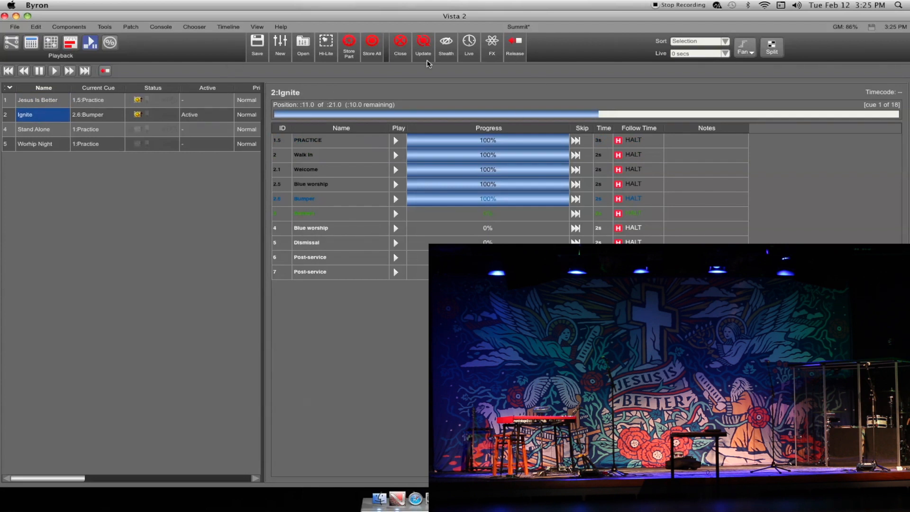
pyautogui.click(515, 45)
pyautogui.click(70, 105)
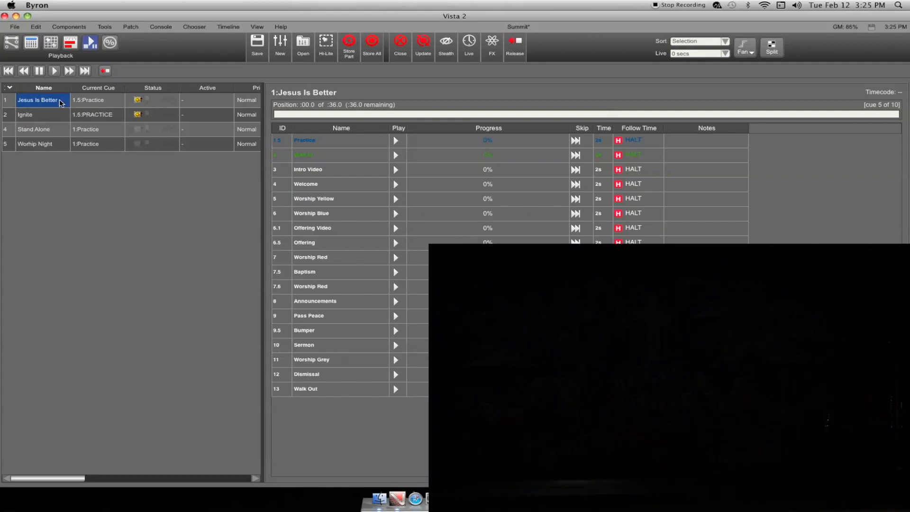
# Open the fixture chooser and look through the Worhip Night, Stand Alone, Ignite and Jesus Is Better cuelists, comparing it with the playback view
pyautogui.click(48, 43)
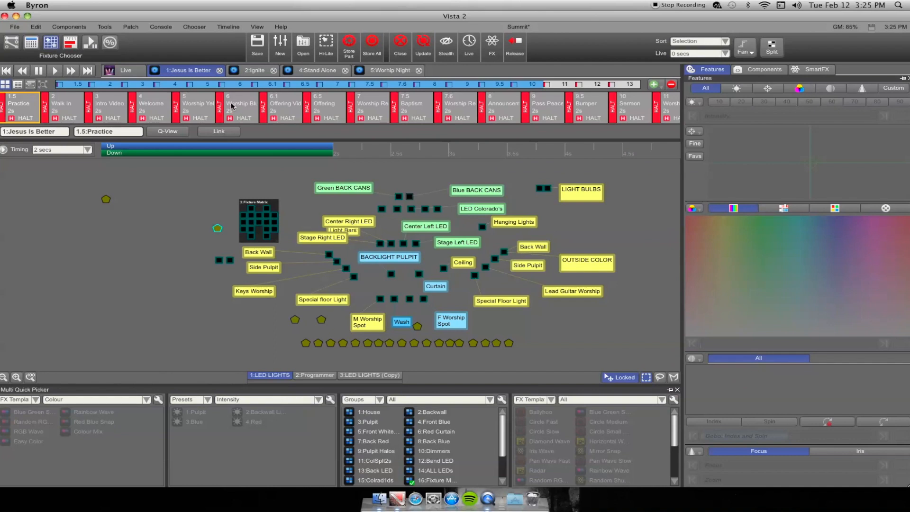
pyautogui.click(403, 74)
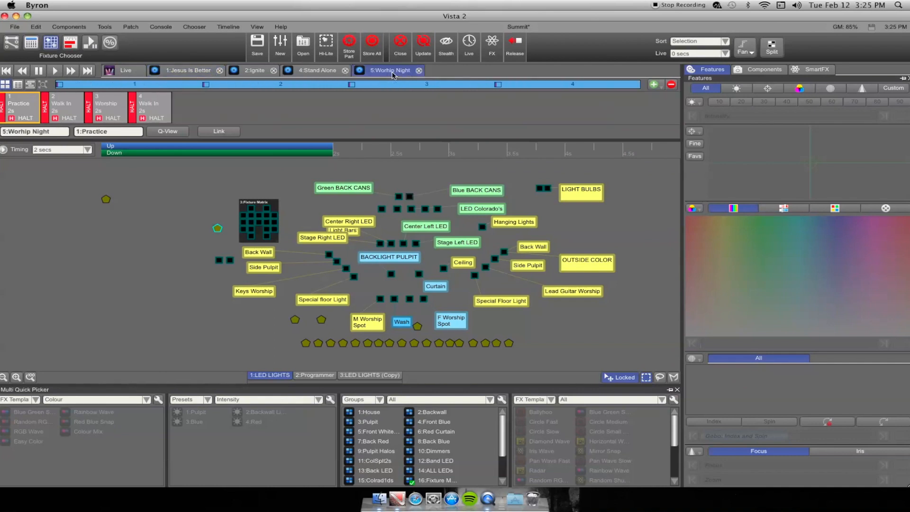
pyautogui.click(339, 74)
pyautogui.click(253, 73)
pyautogui.click(188, 73)
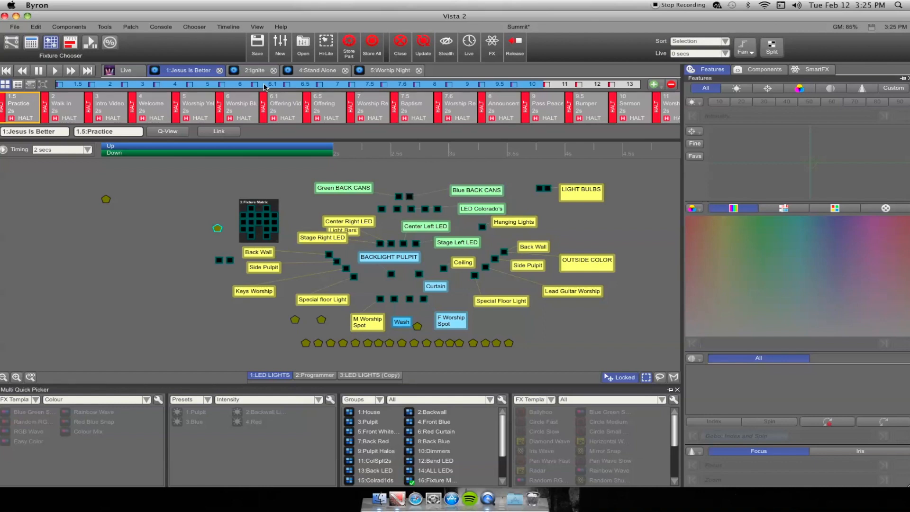
pyautogui.click(54, 45)
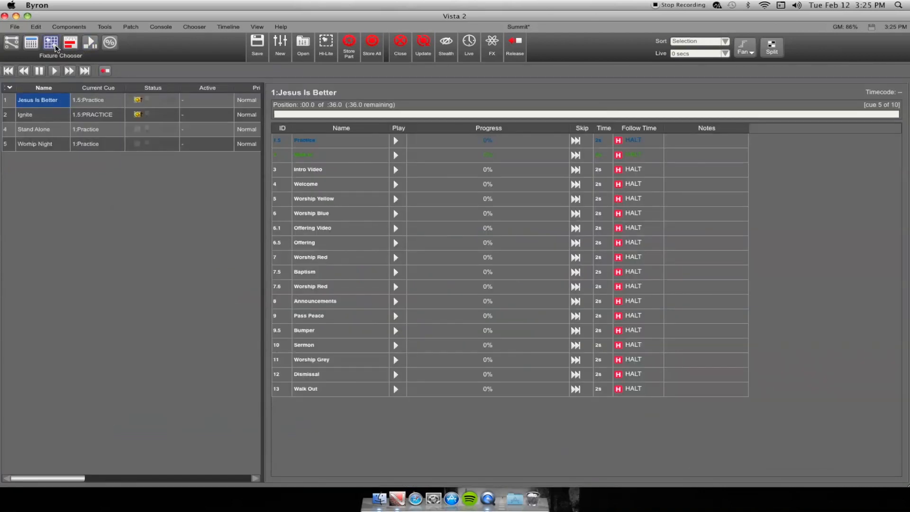
pyautogui.click(56, 48)
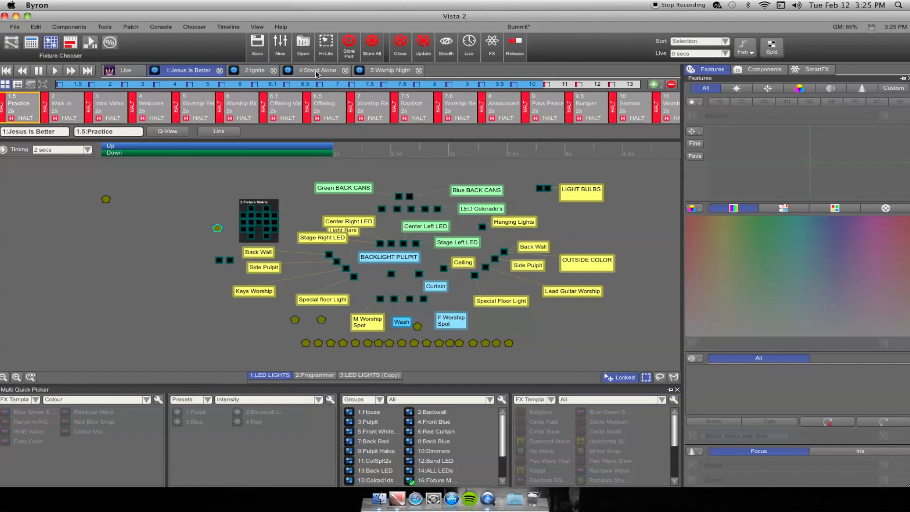
# Open the Jesus Is Better cuelist for editing from the cuelist selection dialog
pyautogui.click(304, 47)
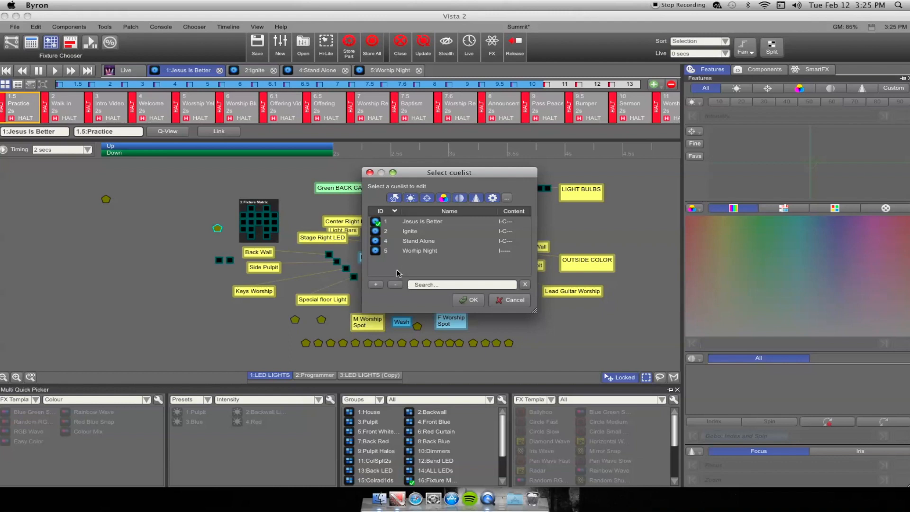
pyautogui.click(417, 225)
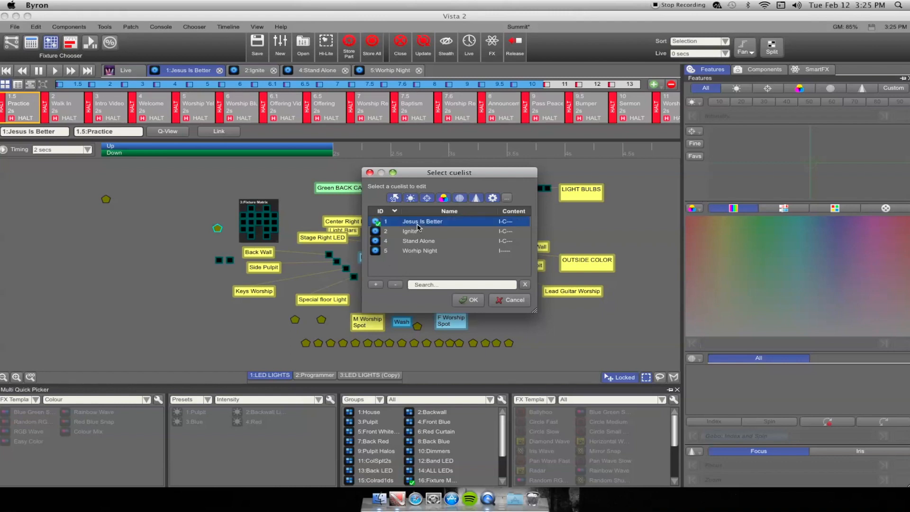
pyautogui.doubleClick(417, 224)
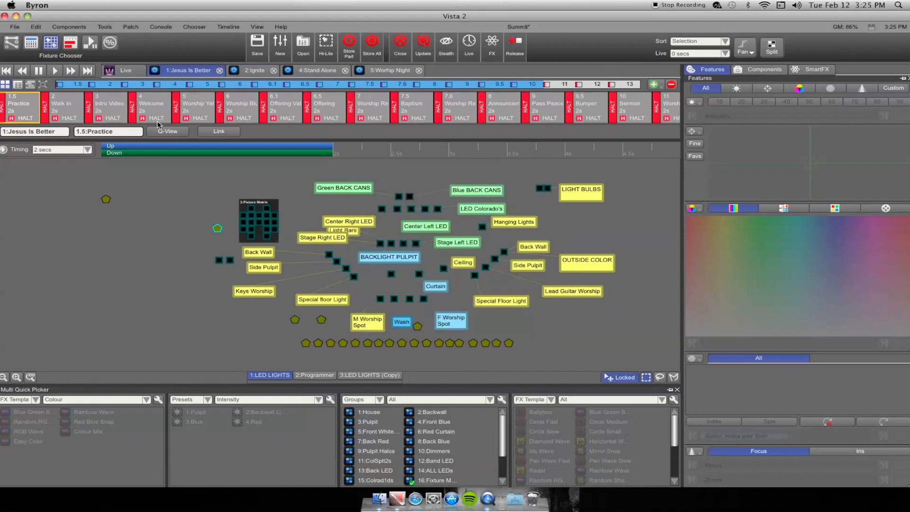
# Compare the Live view with each open cuelist and finish on the Jesus Is Better cuelist
pyautogui.click(123, 73)
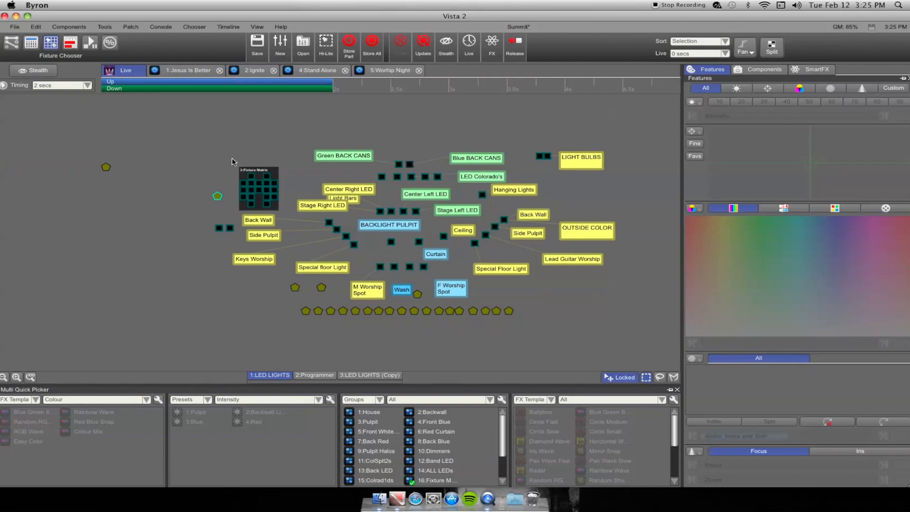
pyautogui.click(182, 71)
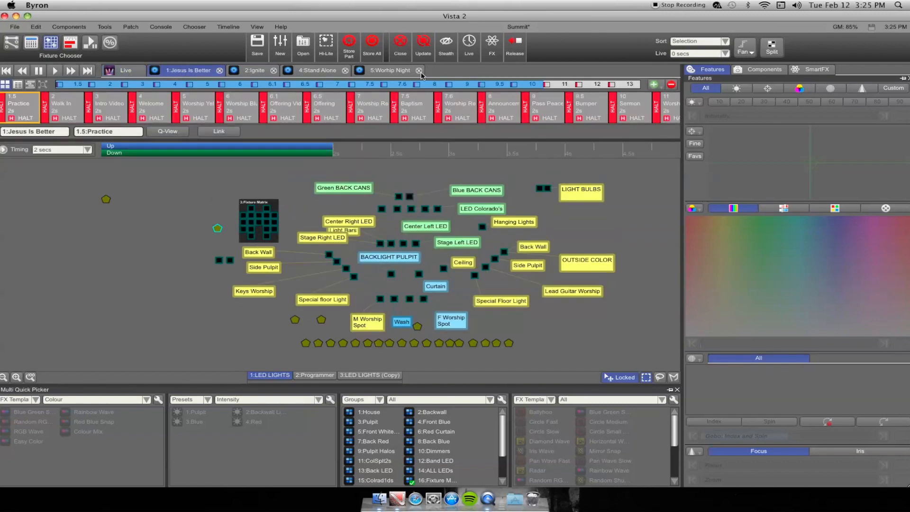
pyautogui.click(125, 73)
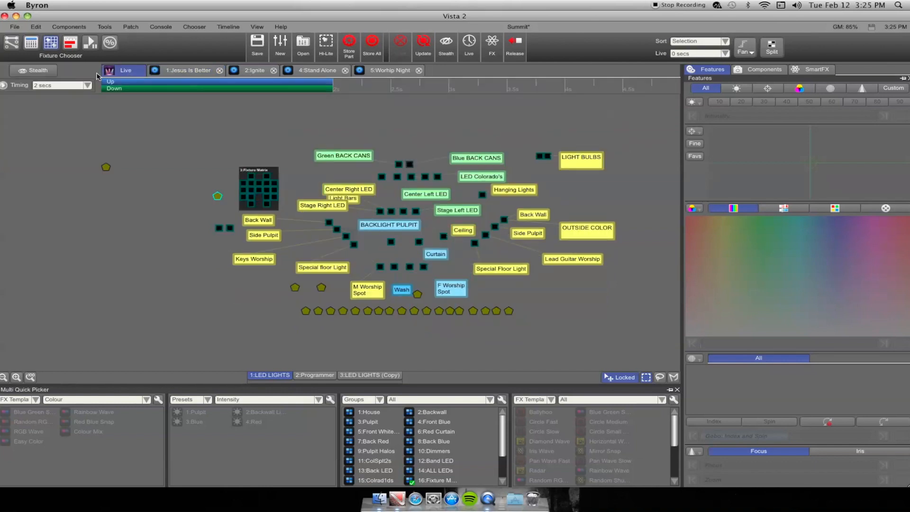
pyautogui.click(184, 73)
pyautogui.click(266, 72)
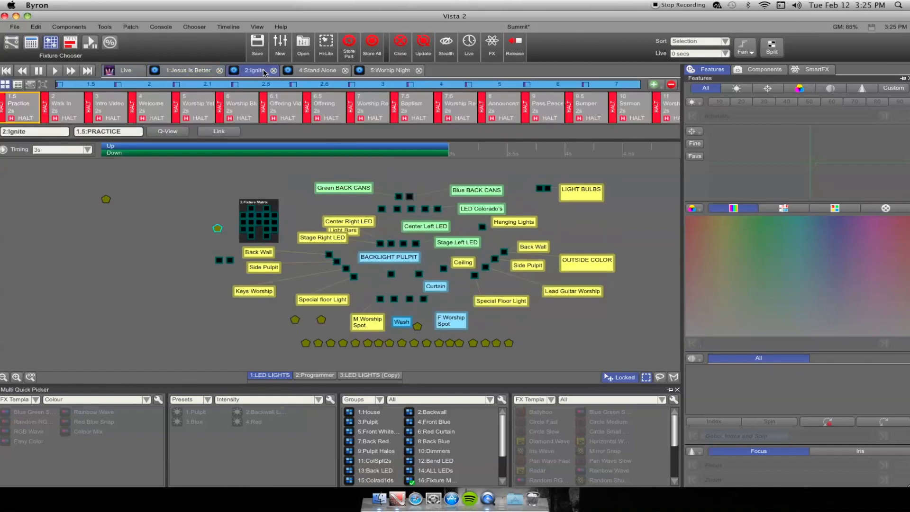
pyautogui.click(315, 71)
pyautogui.click(378, 73)
pyautogui.click(211, 74)
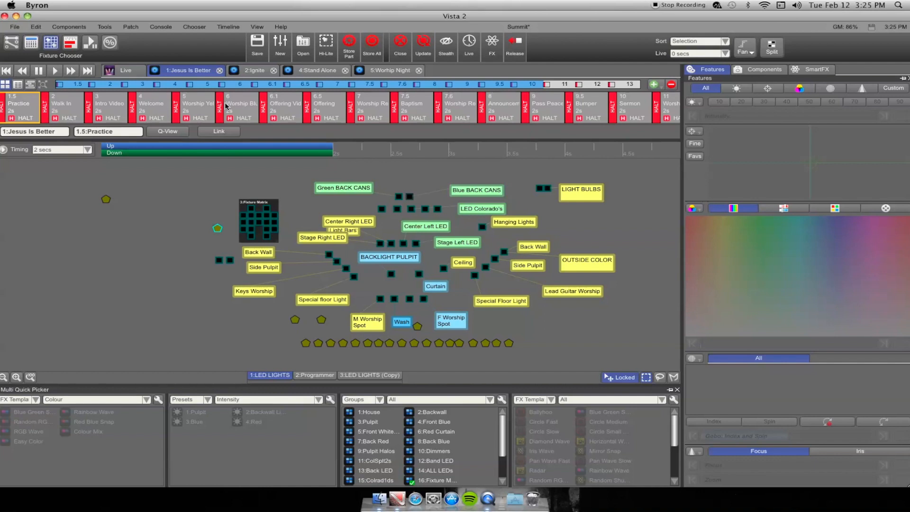
# Duplicate the Walk Out cue as cue 14 at the end of the Jesus Is Better cuelist and delete the copy
pyautogui.hscroll(3, 302, 110)
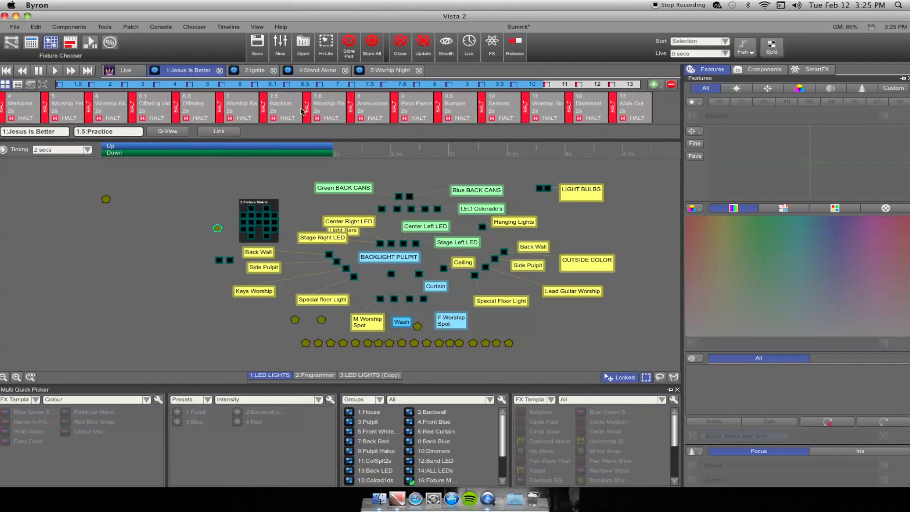
pyautogui.click(634, 102)
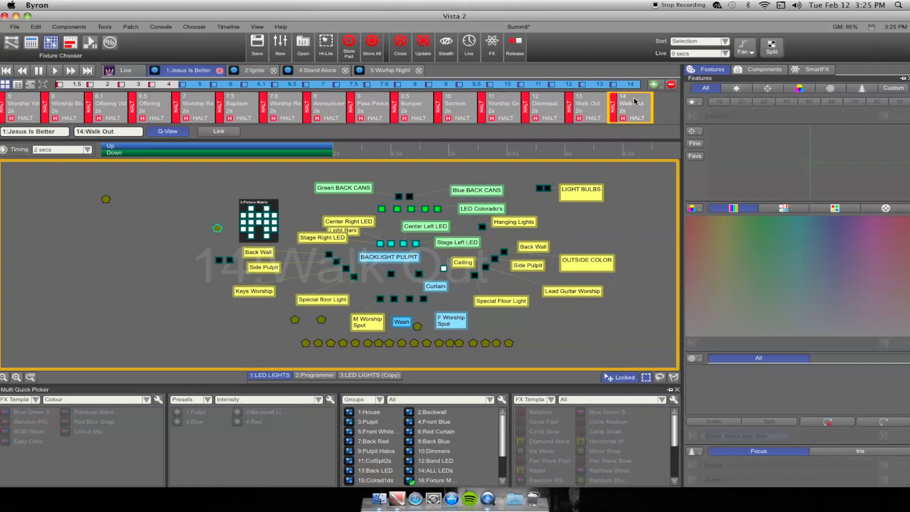
pyautogui.press('Delete')
pyautogui.hscroll(3, 612, 108)
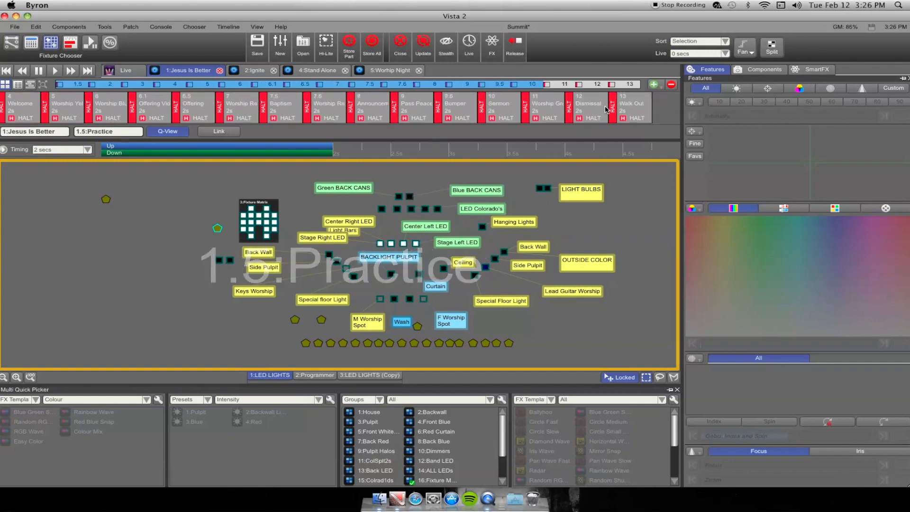
# Duplicate the Walk Out cue as cue 14 at the end of the cuelist and rename the copy Video test
pyautogui.click(639, 101)
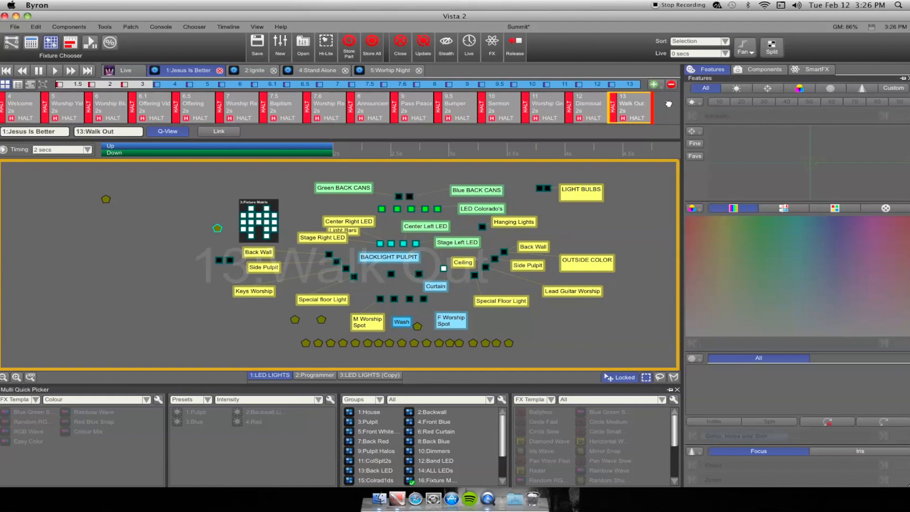
pyautogui.moveTo(670, 101); pyautogui.dragTo(671, 101)
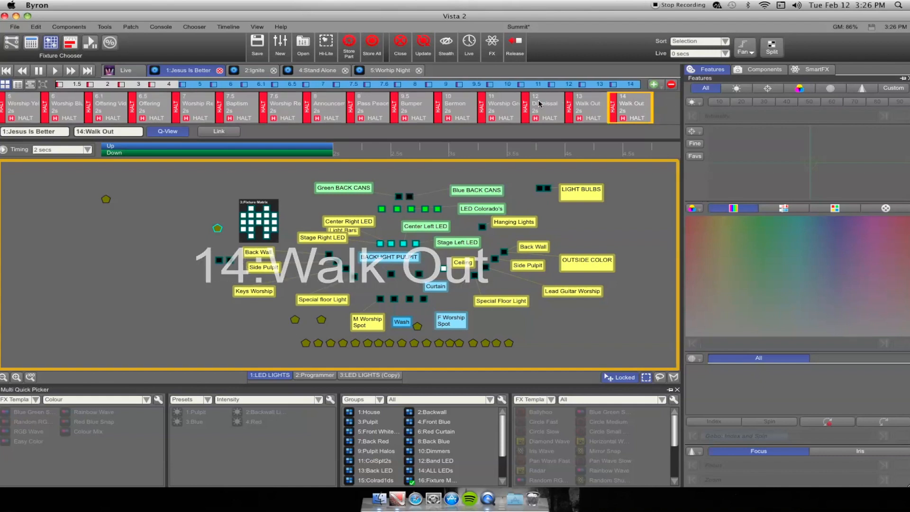
pyautogui.doubleClick(639, 104)
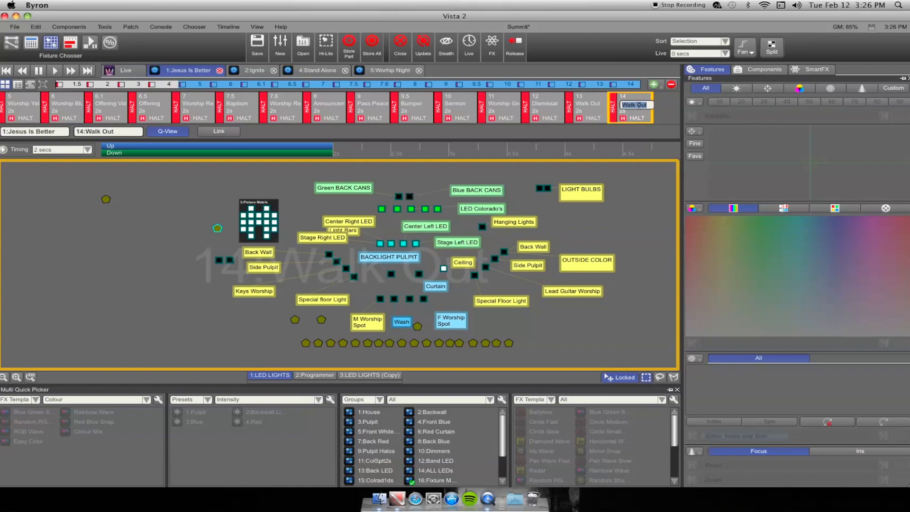
pyautogui.press('shift')
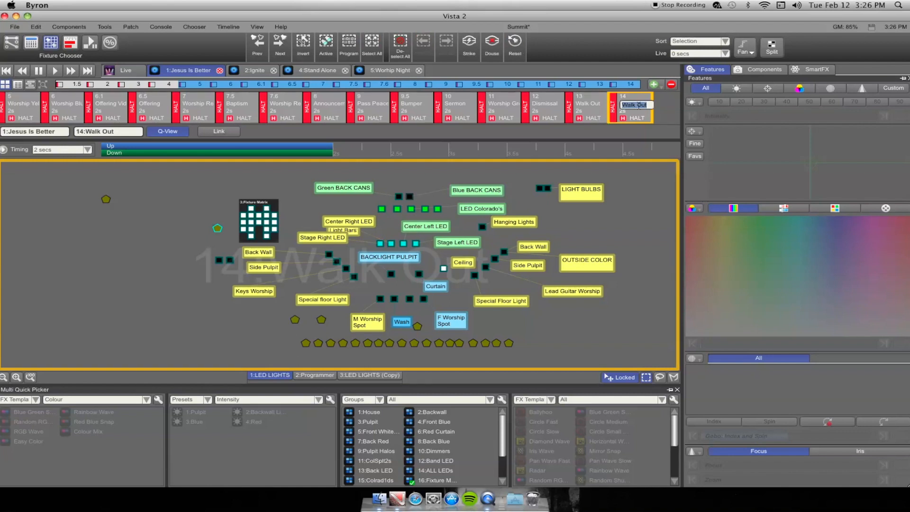
pyautogui.write('W')
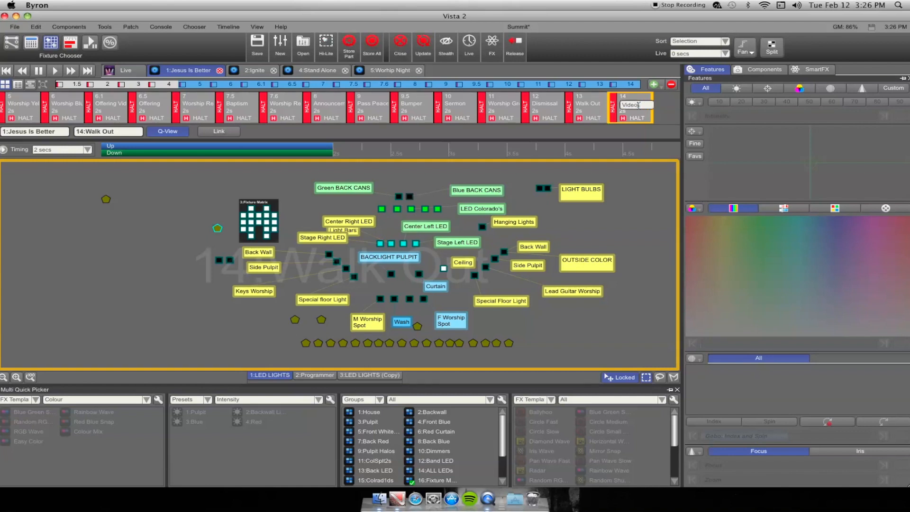
pyautogui.write('ideo test')
pyautogui.press('Return')
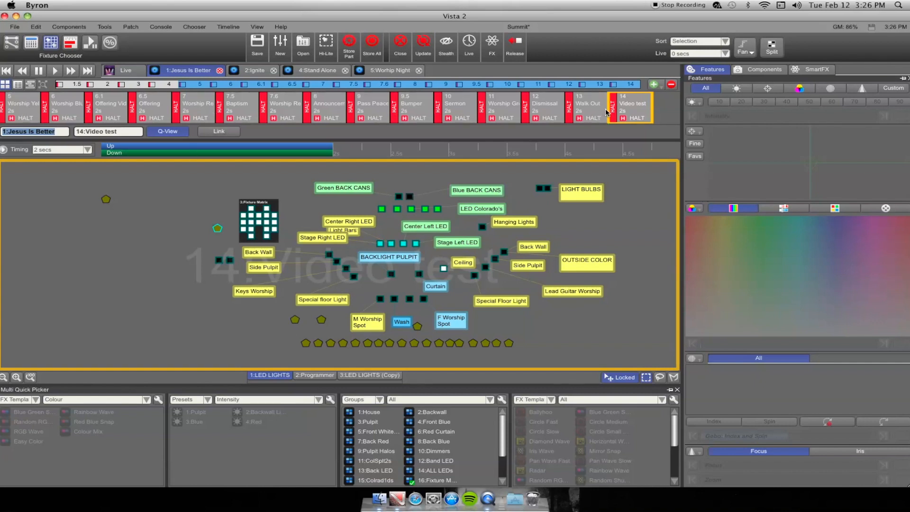
# Play the Practice and Walk In cues of the Jesus Is Better cuelist and skip ahead cue by cue to Worship Blue
pyautogui.scroll(4, 239, 115)
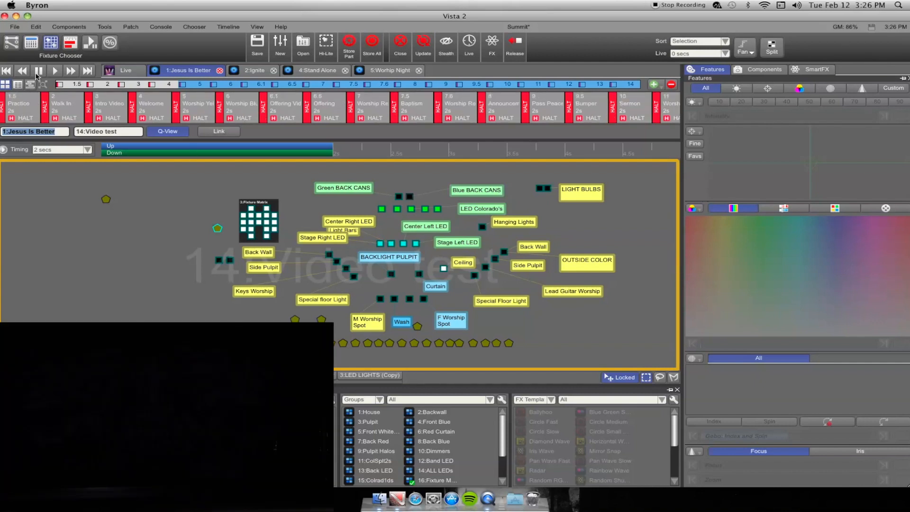
pyautogui.click(52, 74)
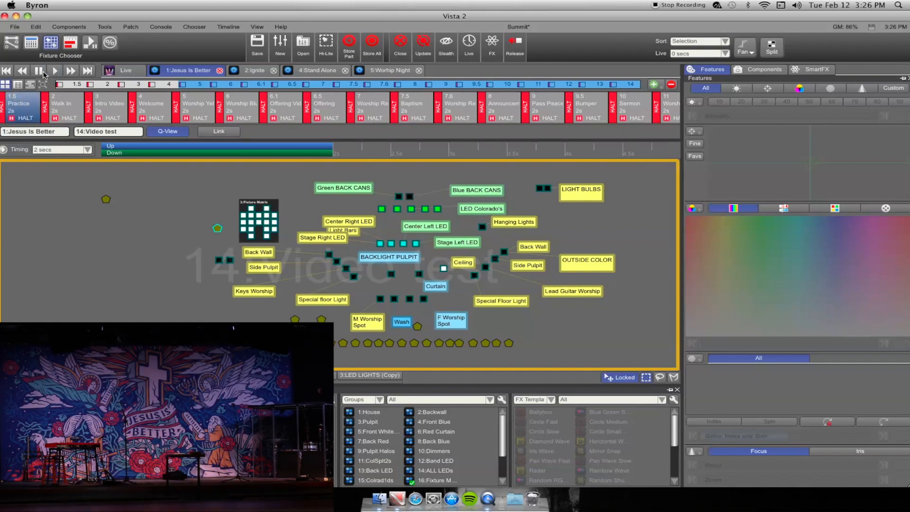
pyautogui.click(55, 73)
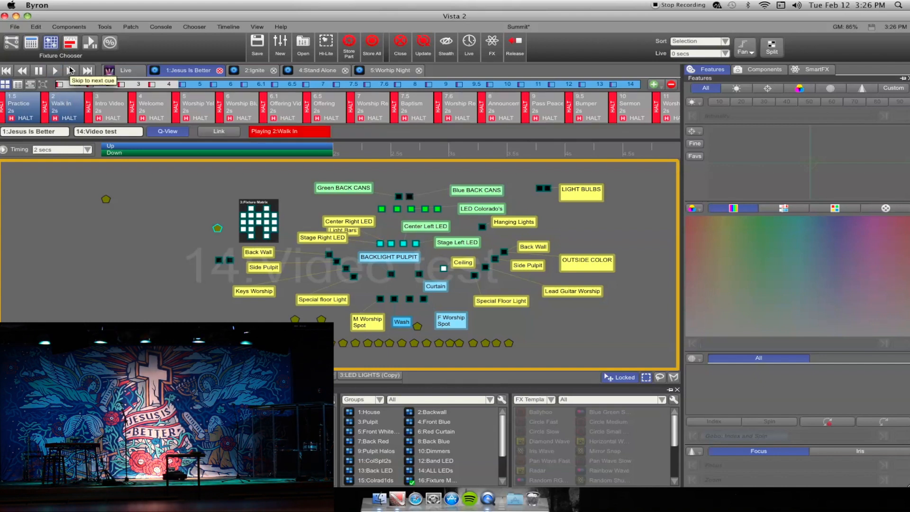
pyautogui.click(72, 71)
pyautogui.click(71, 71)
pyautogui.click(71, 72)
pyautogui.click(71, 72)
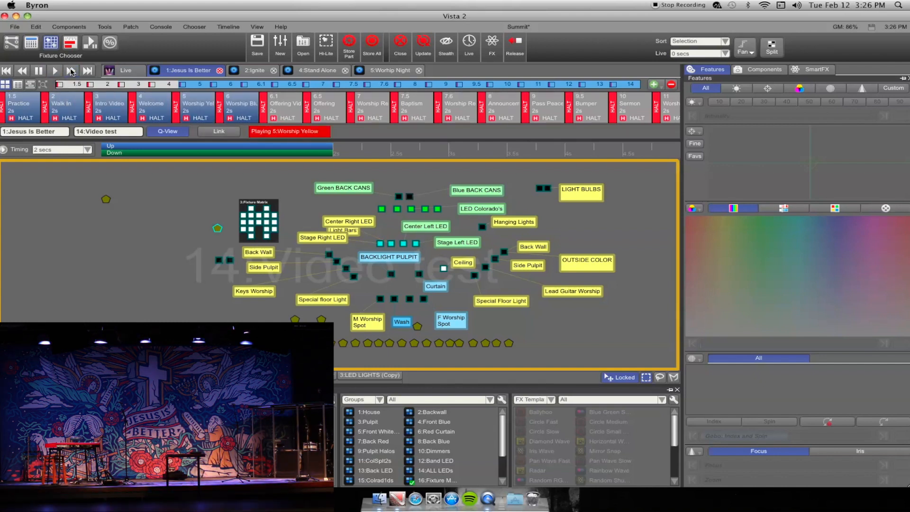
# Skip ahead cue by cue through the rest of the Jesus Is Better cuelist to Video test, stepping back to compare Walk Out
pyautogui.click(71, 72)
pyautogui.click(71, 71)
pyautogui.click(71, 72)
pyautogui.click(71, 72)
pyautogui.click(71, 72)
pyautogui.click(71, 72)
pyautogui.click(71, 72)
pyautogui.click(71, 71)
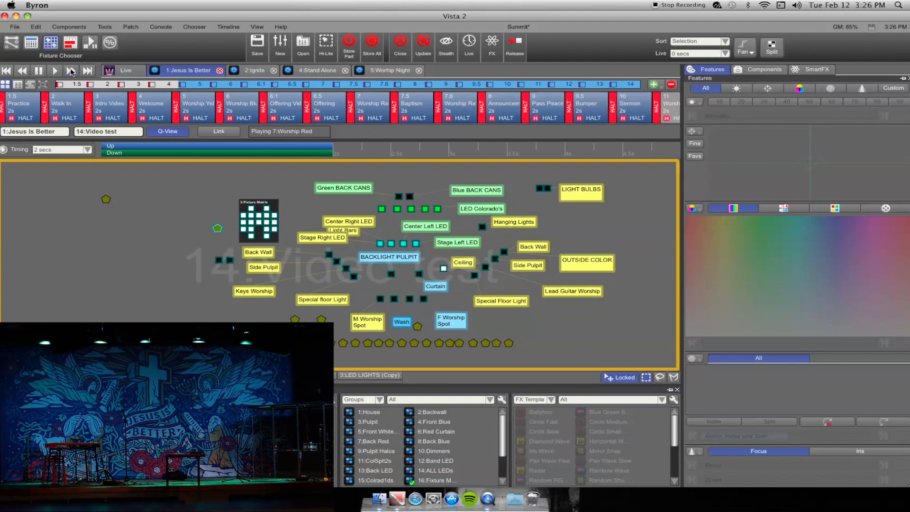
pyautogui.click(71, 72)
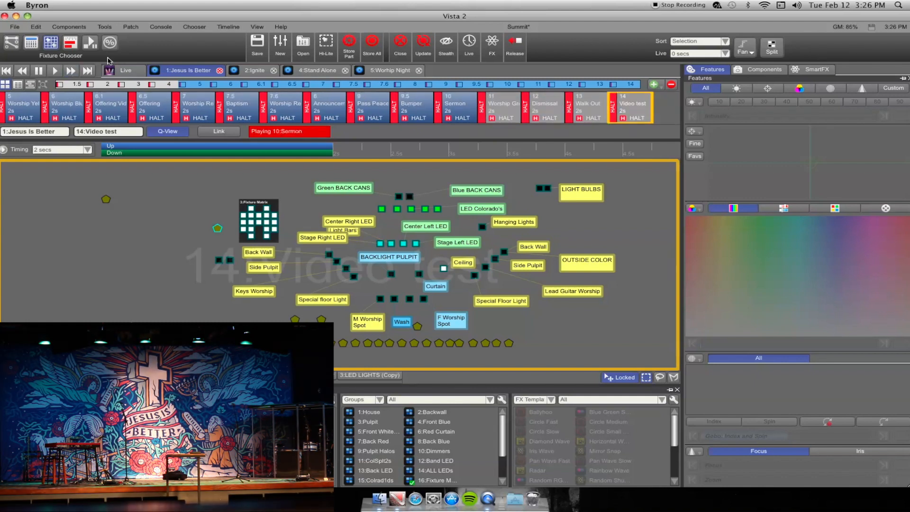
pyautogui.click(70, 72)
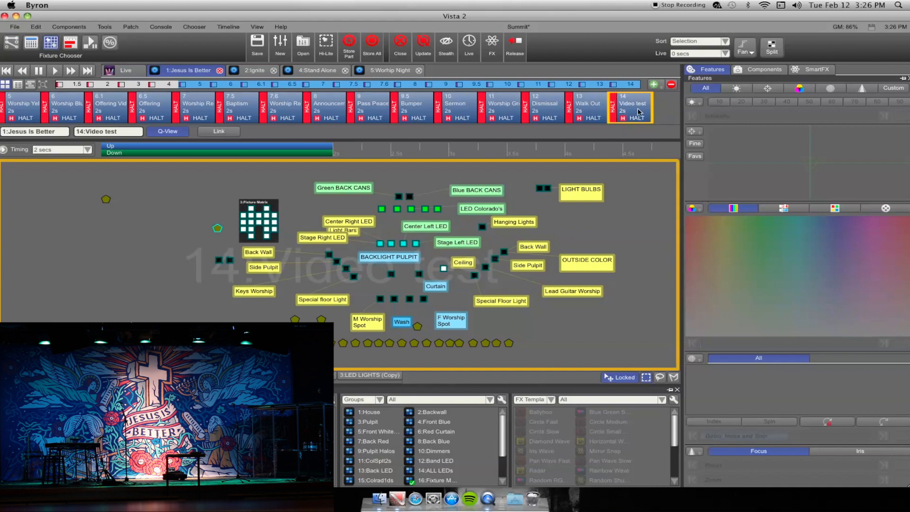
pyautogui.click(20, 71)
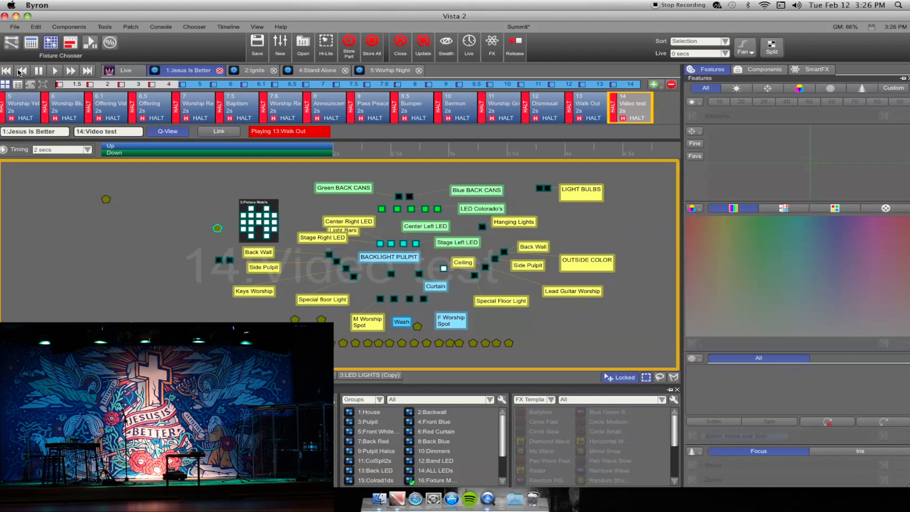
pyautogui.click(20, 72)
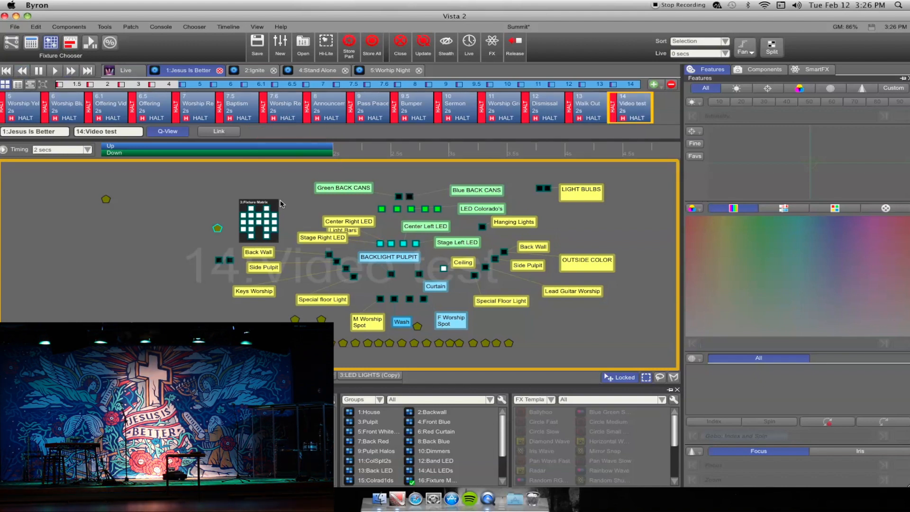
# Select the row of five LED Colorado's fixtures and set their intensity to 0
pyautogui.moveTo(367, 210); pyautogui.dragTo(442, 210)
pyautogui.click(395, 239)
pyautogui.moveTo(372, 211); pyautogui.dragTo(440, 213)
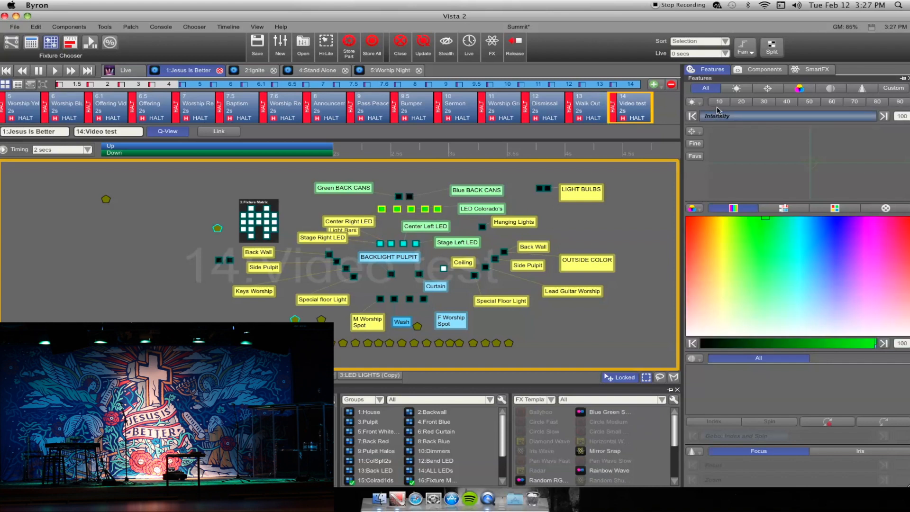
pyautogui.click(691, 117)
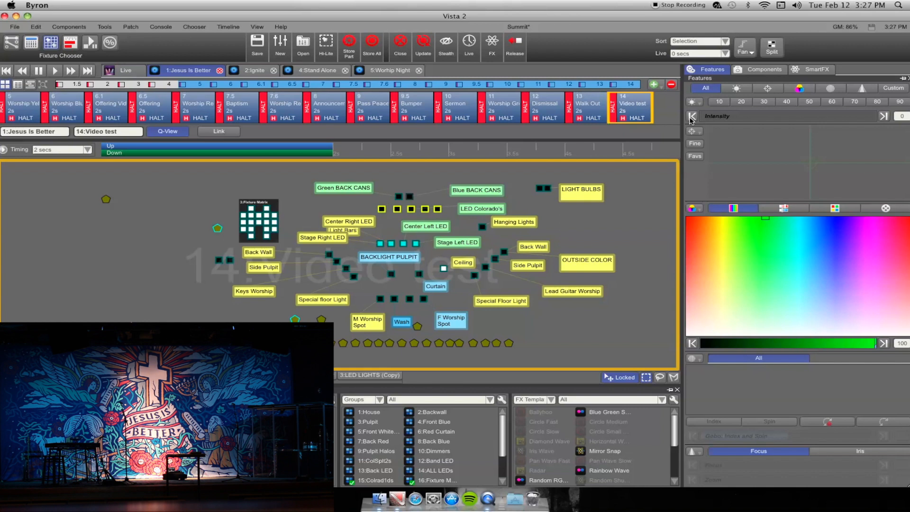
# Try several colours on the four ColSplt2 LEDs above the Backlight Pulpit label, from green to orange
pyautogui.click(560, 235)
pyautogui.moveTo(367, 245); pyautogui.dragTo(432, 250)
pyautogui.click(756, 260)
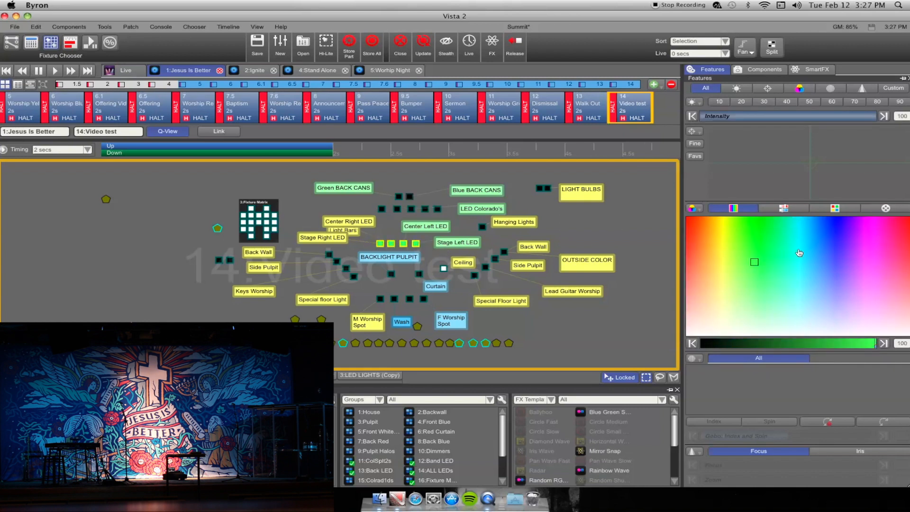
pyautogui.click(895, 217)
pyautogui.click(806, 270)
pyautogui.click(702, 232)
pyautogui.click(632, 239)
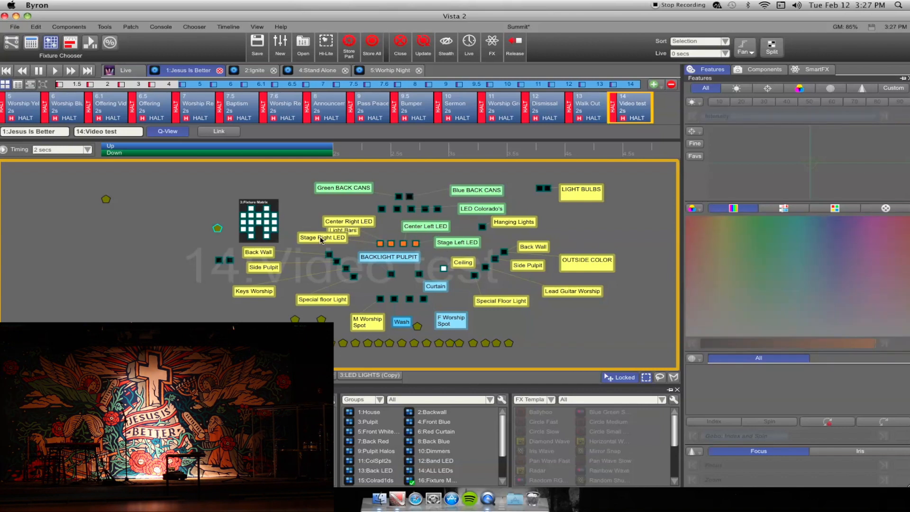
# Set the four ColSplt2 LEDs to blue, and set the lit fixture between the Ceiling and Curtain labels to intensity 0
pyautogui.moveTo(375, 244); pyautogui.dragTo(423, 243)
pyautogui.moveTo(717, 235)
pyautogui.mouseDown()
pyautogui.moveTo(761, 259)
pyautogui.moveTo(776, 249)
pyautogui.moveTo(835, 256)
pyautogui.moveTo(711, 192)
pyautogui.moveTo(665, 213)
pyautogui.moveTo(836, 172)
pyautogui.moveTo(831, 186)
pyautogui.mouseUp()
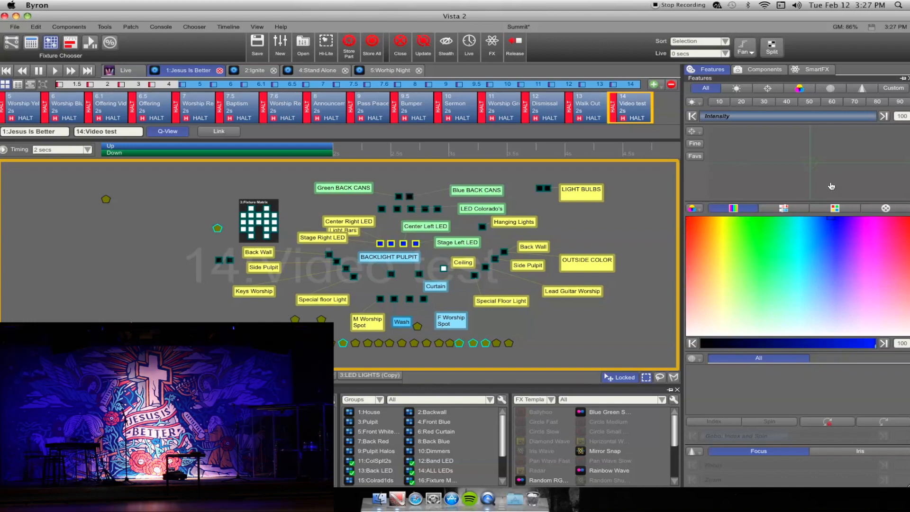
pyautogui.click(624, 265)
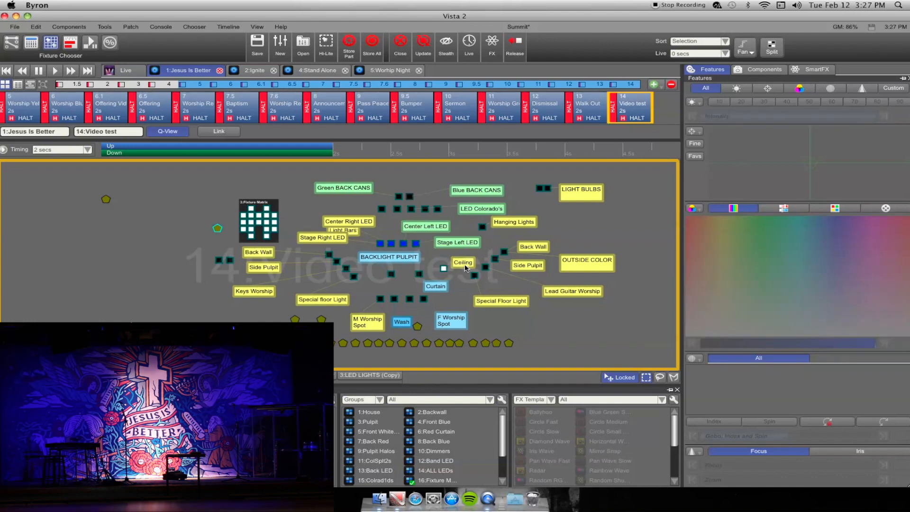
pyautogui.click(443, 270)
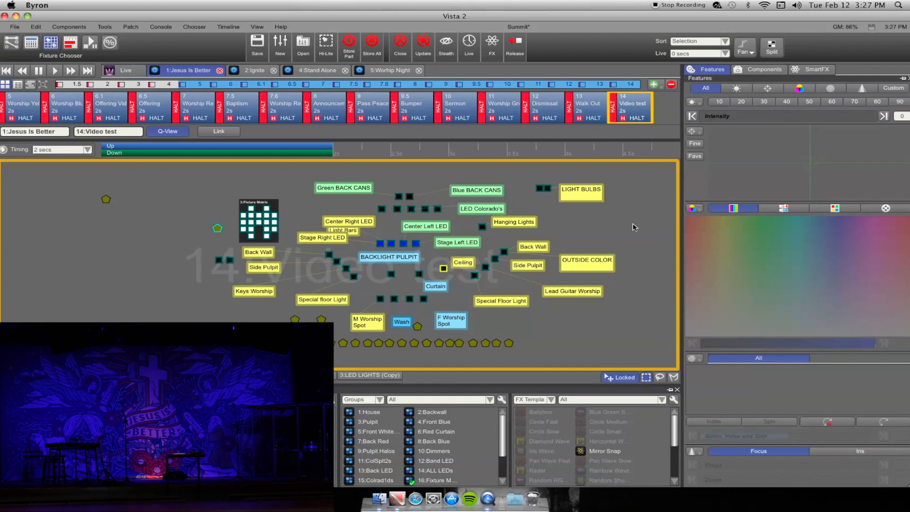
pyautogui.click(622, 234)
# Select the five LED Colorado's fixtures, set their colour to red and raise their intensity to 100
pyautogui.moveTo(358, 211); pyautogui.dragTo(458, 216)
pyautogui.click(743, 231)
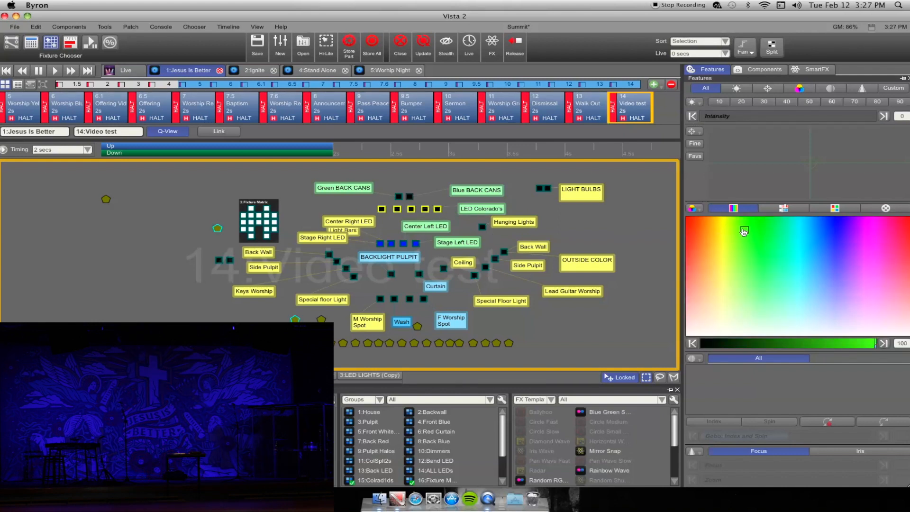
pyautogui.moveTo(743, 231); pyautogui.dragTo(650, 181)
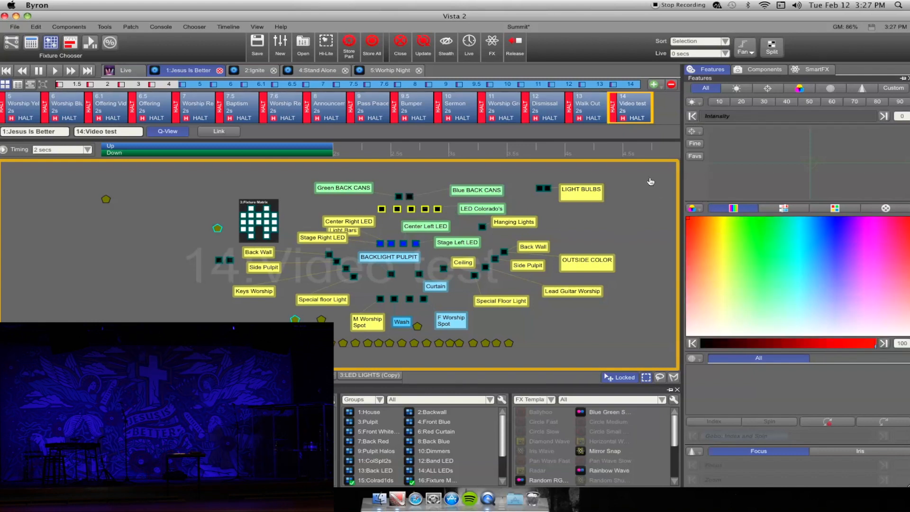
pyautogui.click(696, 221)
pyautogui.moveTo(695, 219)
pyautogui.mouseDown()
pyautogui.moveTo(681, 207)
pyautogui.moveTo(723, 246)
pyautogui.moveTo(634, 201)
pyautogui.mouseUp()
pyautogui.moveTo(700, 117); pyautogui.dragTo(876, 116)
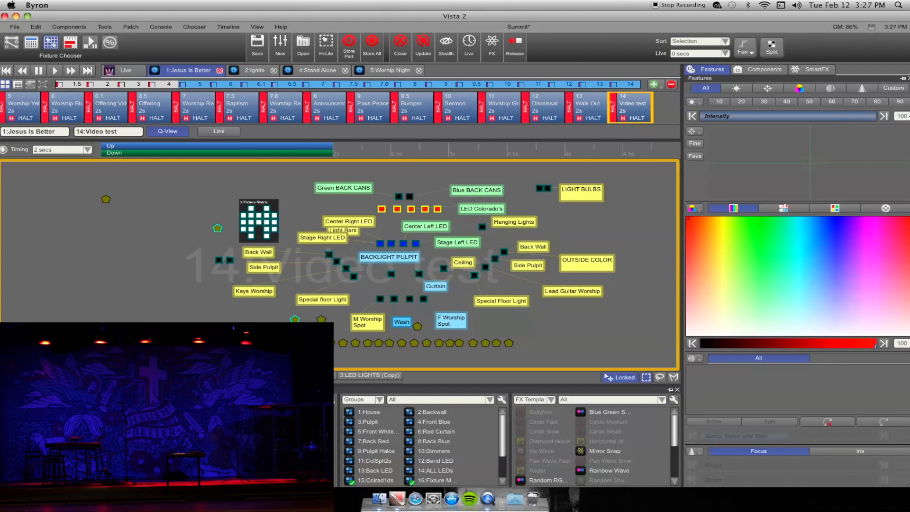
# Switch the LED Colorado's intensity between 0 and 100, finish at 100 and clear the selection
pyautogui.click(692, 117)
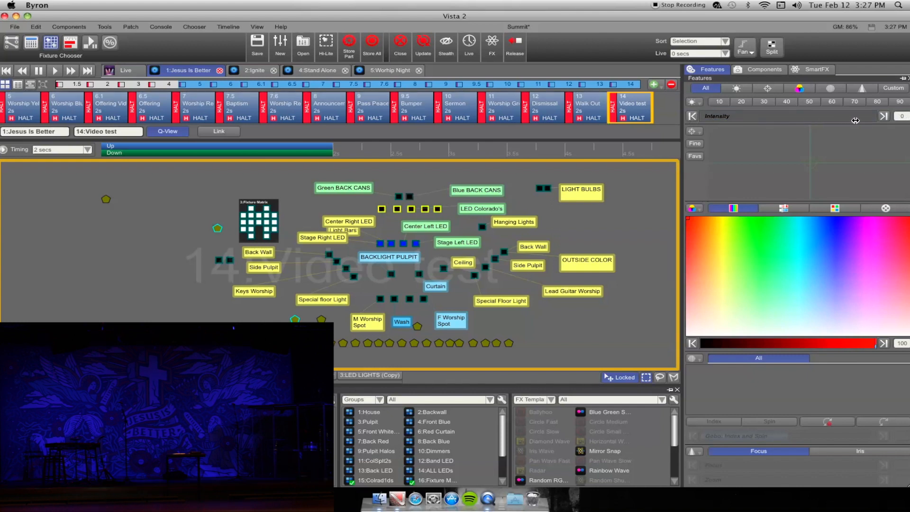
pyautogui.click(883, 116)
pyautogui.click(692, 117)
pyautogui.click(883, 116)
pyautogui.click(449, 262)
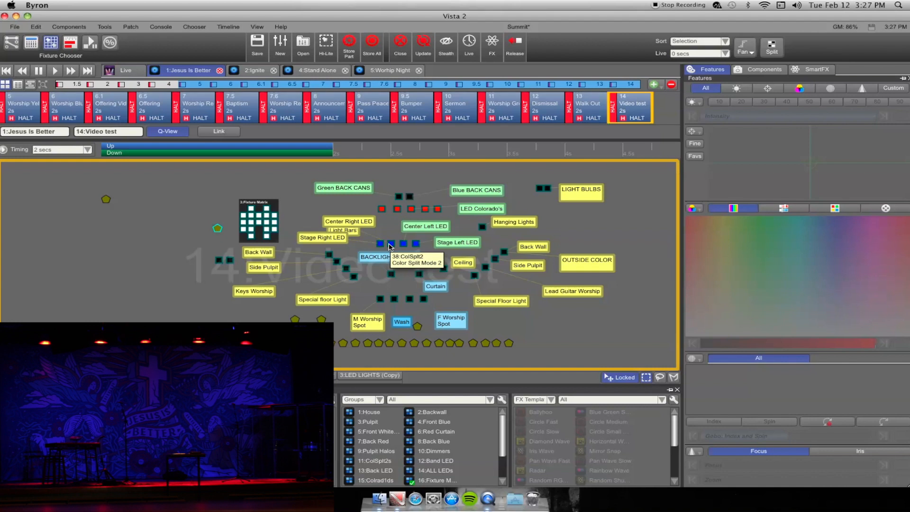
# Raise the intensity of the two Side Pulpit-area fixtures and the outer two of the four front fixtures to 59
pyautogui.click(346, 269)
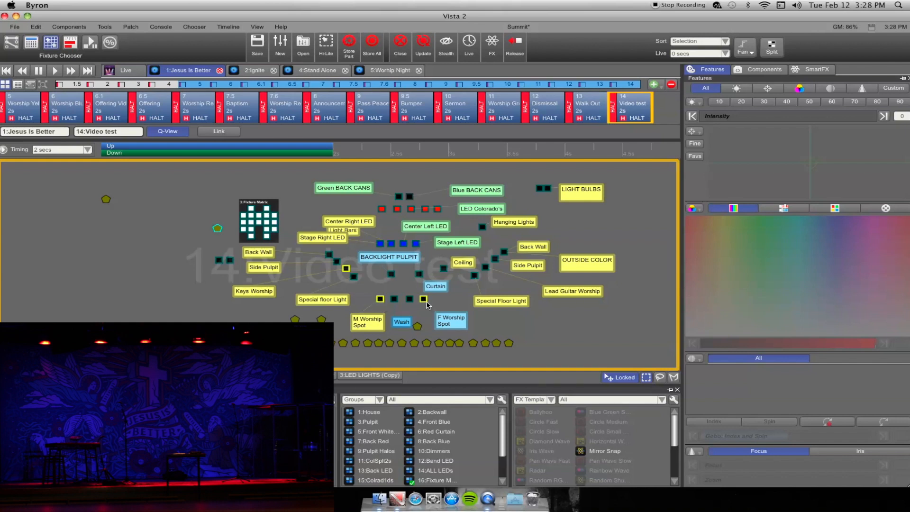
pyautogui.click(485, 268)
pyautogui.moveTo(714, 116); pyautogui.dragTo(839, 106)
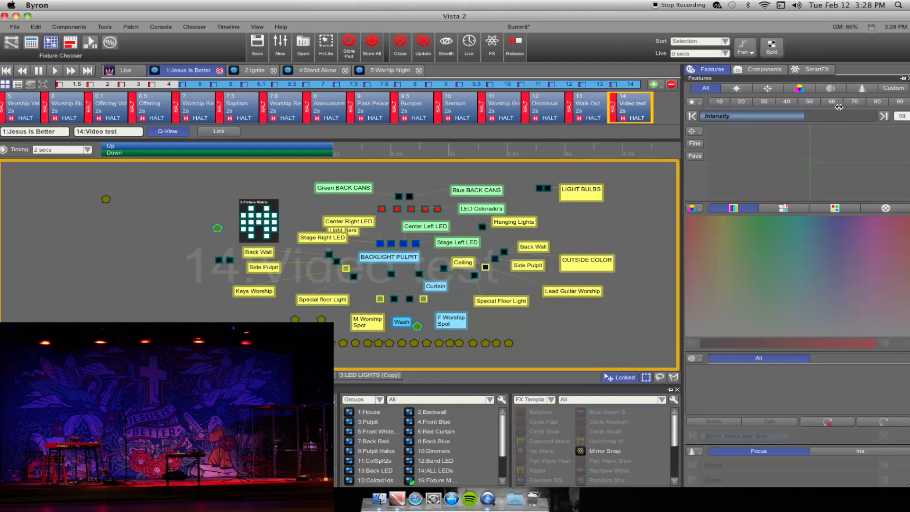
pyautogui.click(642, 220)
# Select all fixtures in the Fixture Matrix, set their intensity to 100 and clear the selection
pyautogui.moveTo(226, 196); pyautogui.dragTo(289, 238)
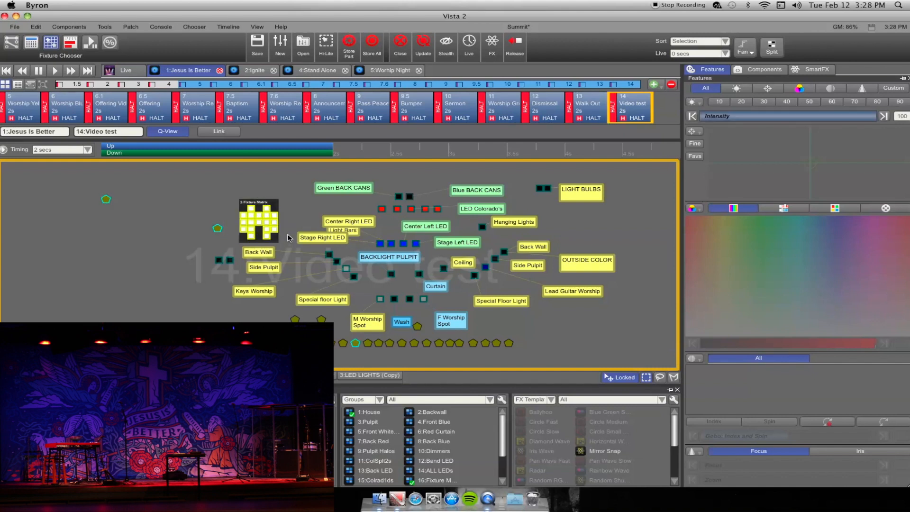
pyautogui.moveTo(853, 117); pyautogui.dragTo(908, 108)
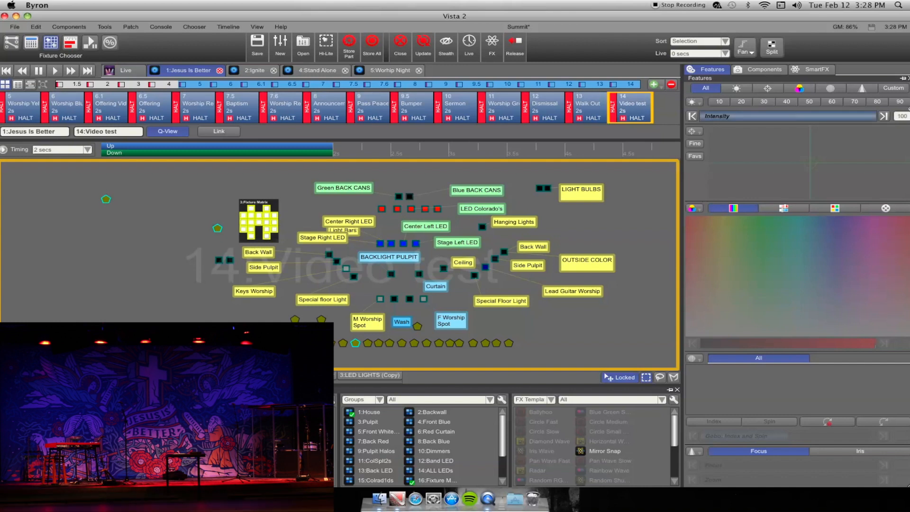
pyautogui.click(625, 217)
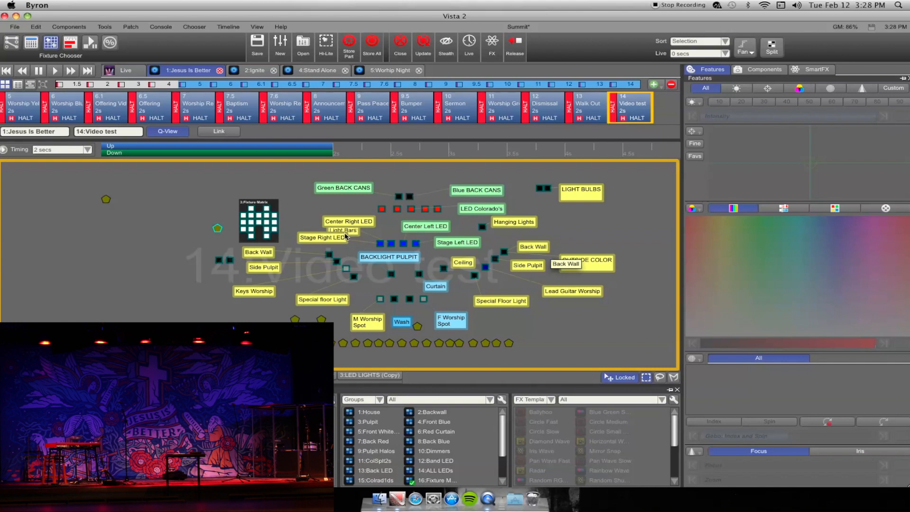
# Open the Playback view of the cuelists and release the Jesus Is Better cuelist
pyautogui.click(328, 255)
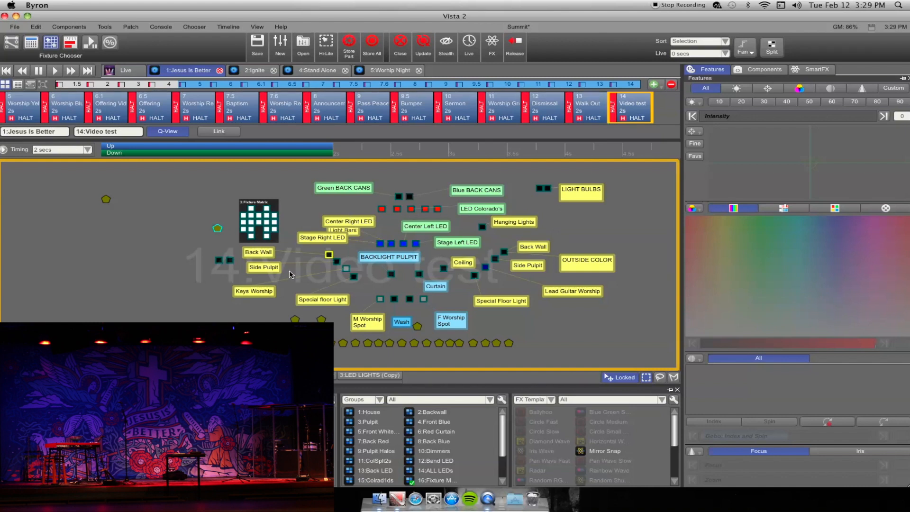
pyautogui.click(90, 43)
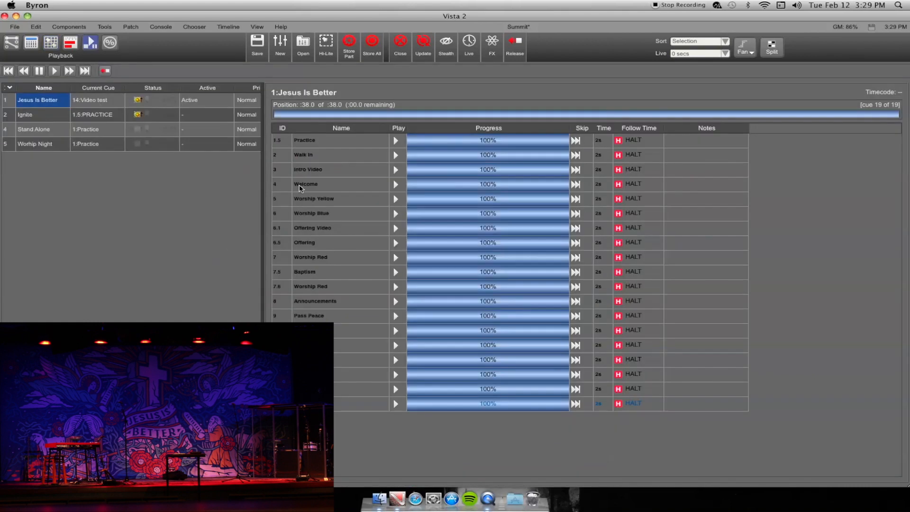
pyautogui.click(515, 45)
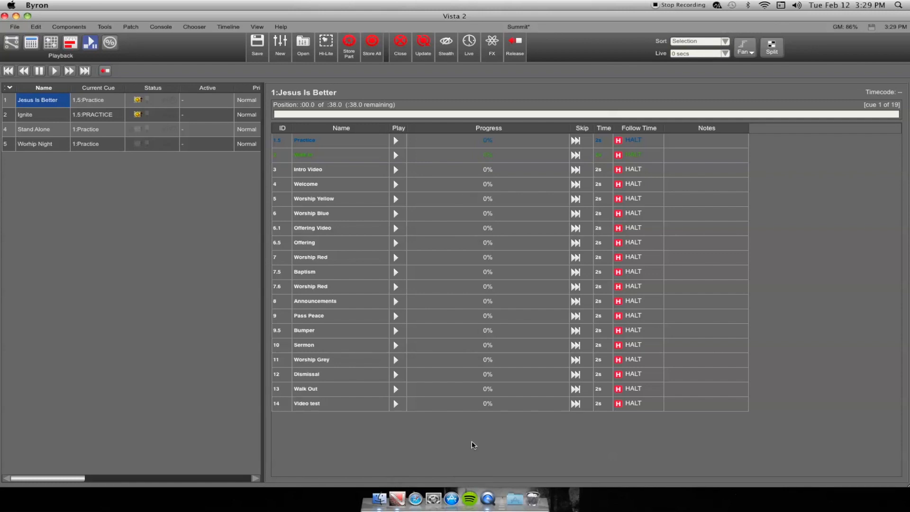
# Switch to Spotify and open the Sunday Morning playlist
pyautogui.click(465, 505)
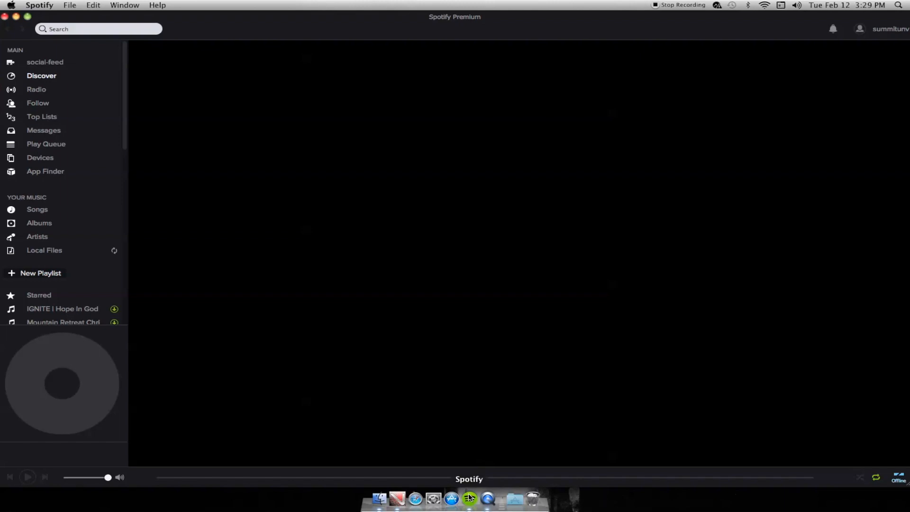
pyautogui.scroll(-10, 55, 240)
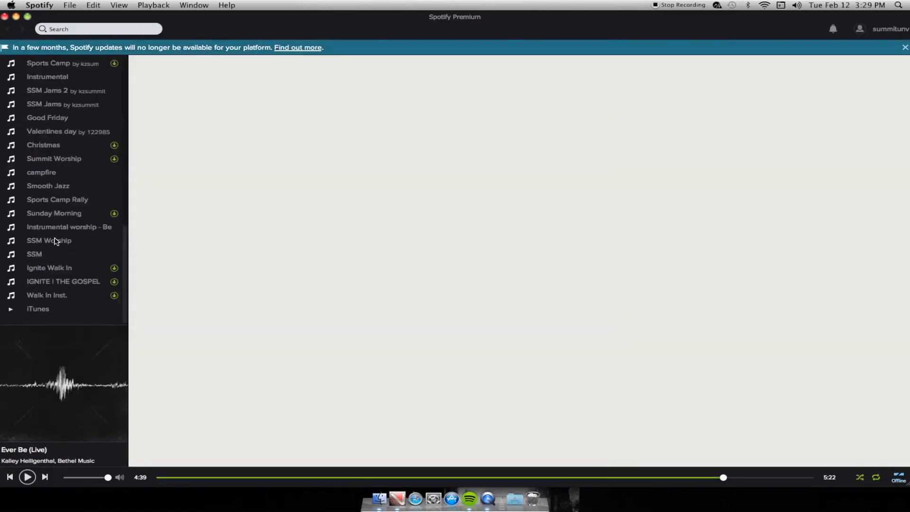
pyautogui.scroll(3, 56, 241)
pyautogui.scroll(-5, 57, 241)
pyautogui.scroll(1, 59, 217)
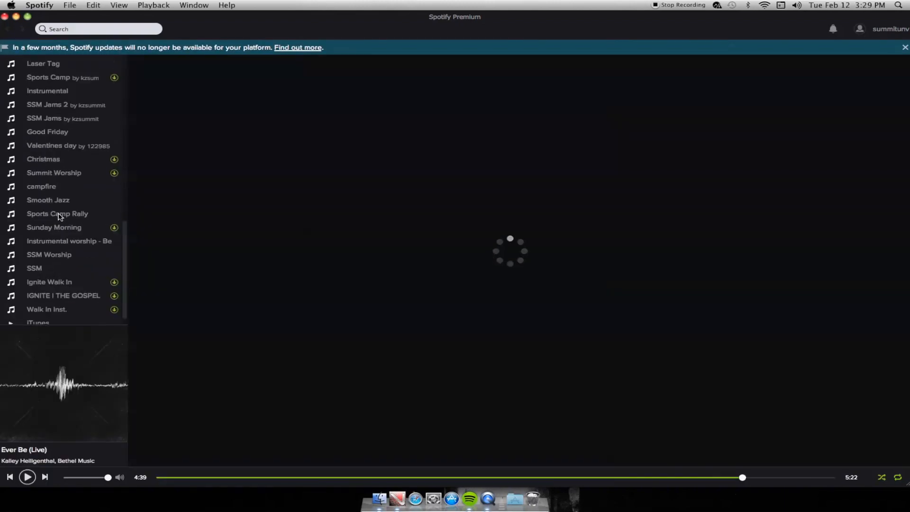
pyautogui.click(59, 214)
pyautogui.click(58, 231)
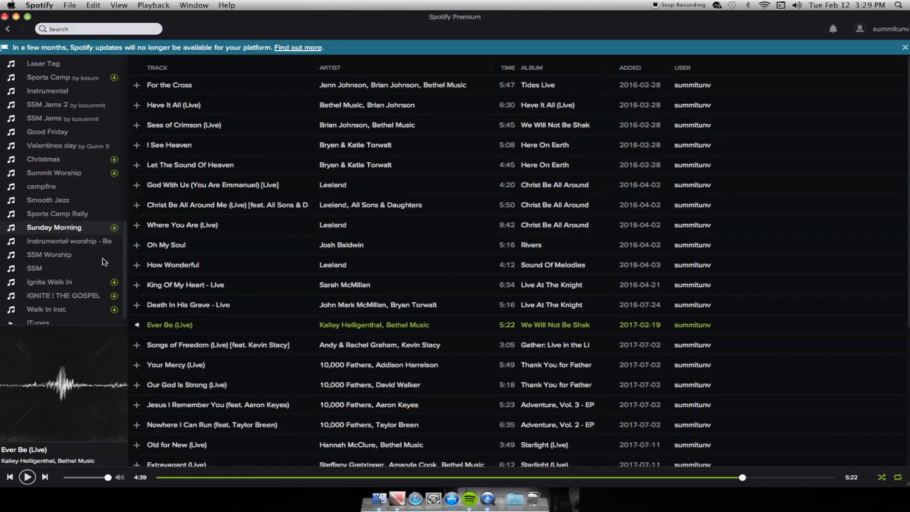
# Look through the Sunday Morning playlist, start playing it and switch back to Vista 2
pyautogui.scroll(-5, 203, 241)
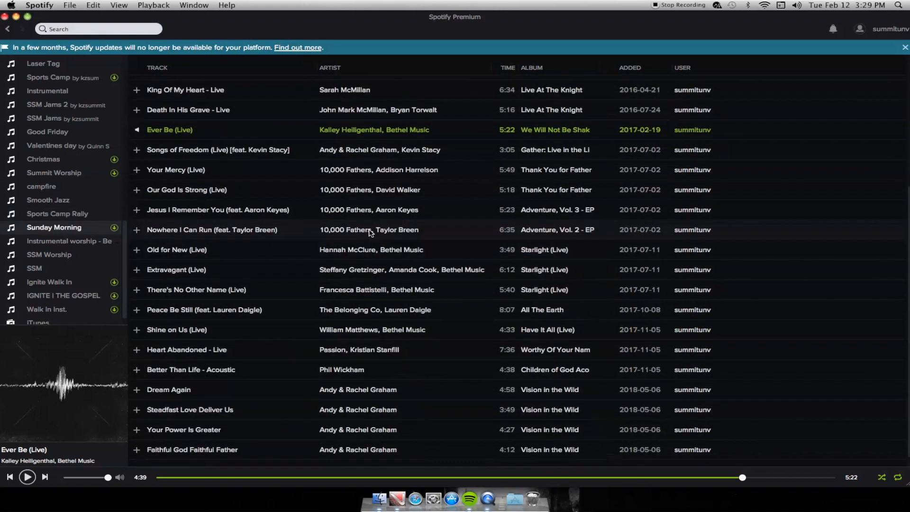
pyautogui.scroll(8, 497, 227)
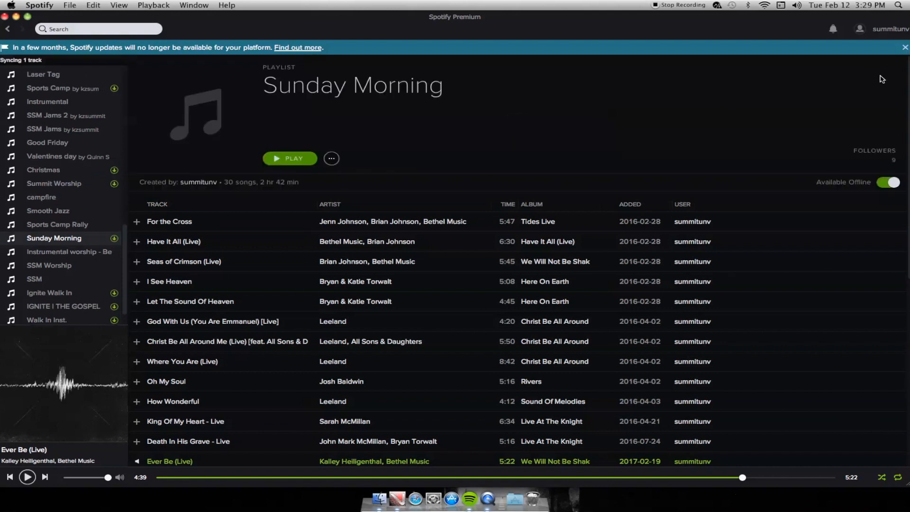
pyautogui.click(291, 158)
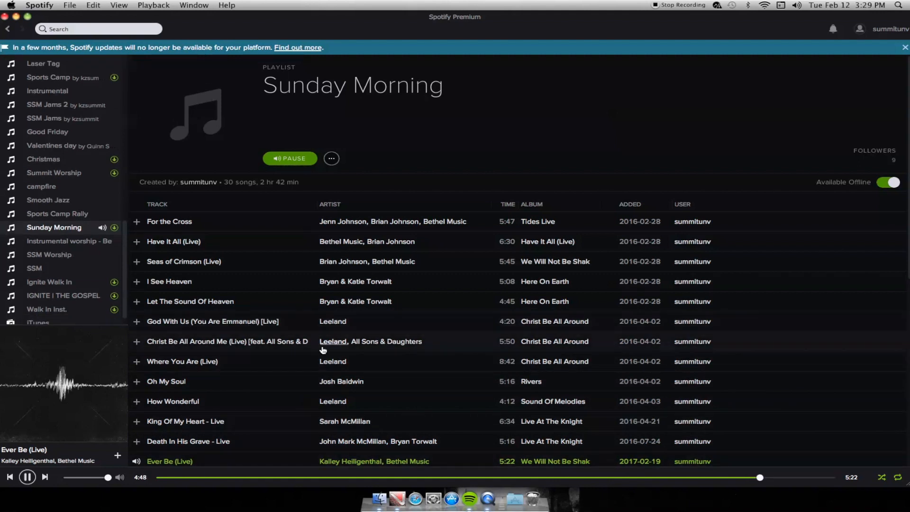
pyautogui.click(401, 507)
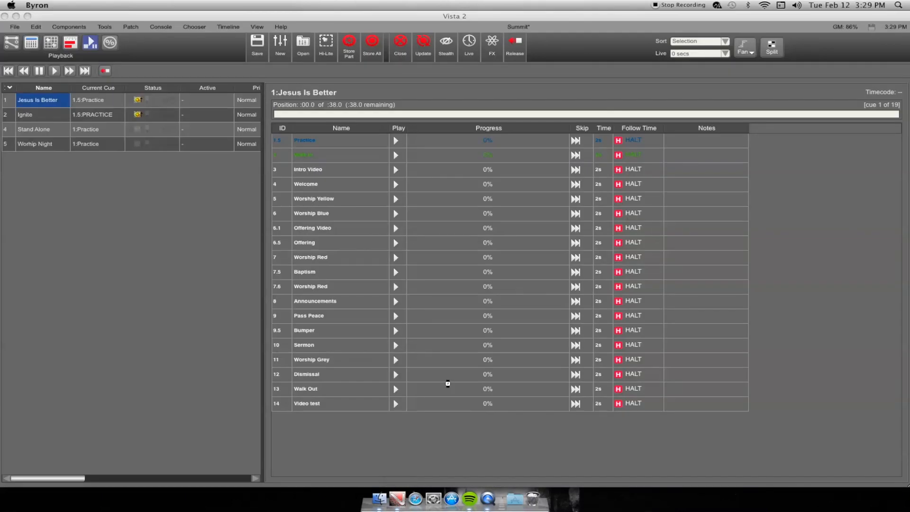